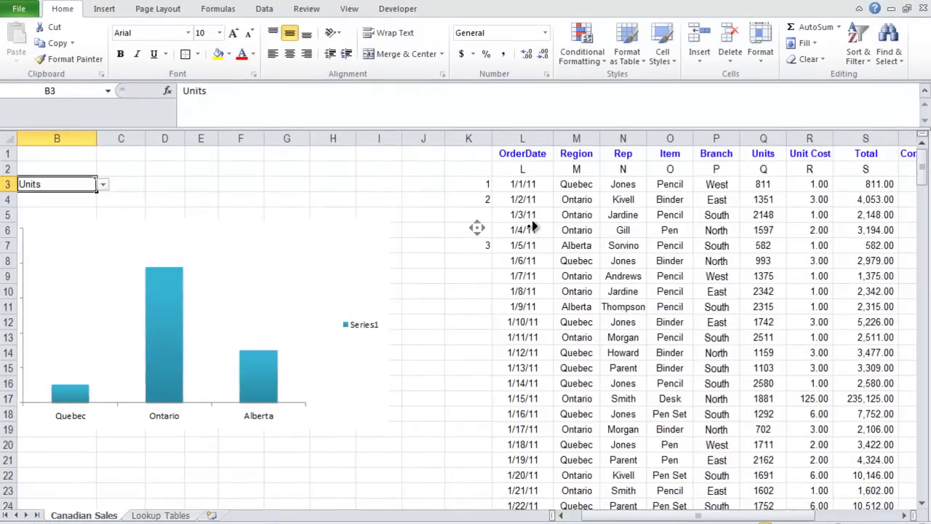
Look across the Canadian Sales sheet from the chart to the data columns and the region summary table.
{"action": "scroll", "coordinate": [478, 228], "scroll_direction": "right", "scroll_amount": 4}
{"action": "scroll", "coordinate": [532, 227], "scroll_direction": "right", "scroll_amount": 2}
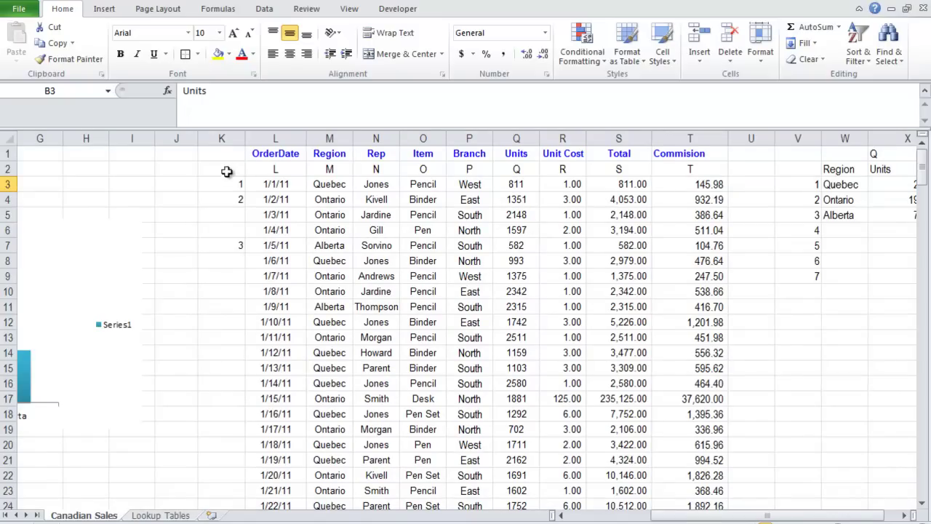
{"action": "scroll", "coordinate": [106, 175], "scroll_direction": "left", "scroll_amount": 6}
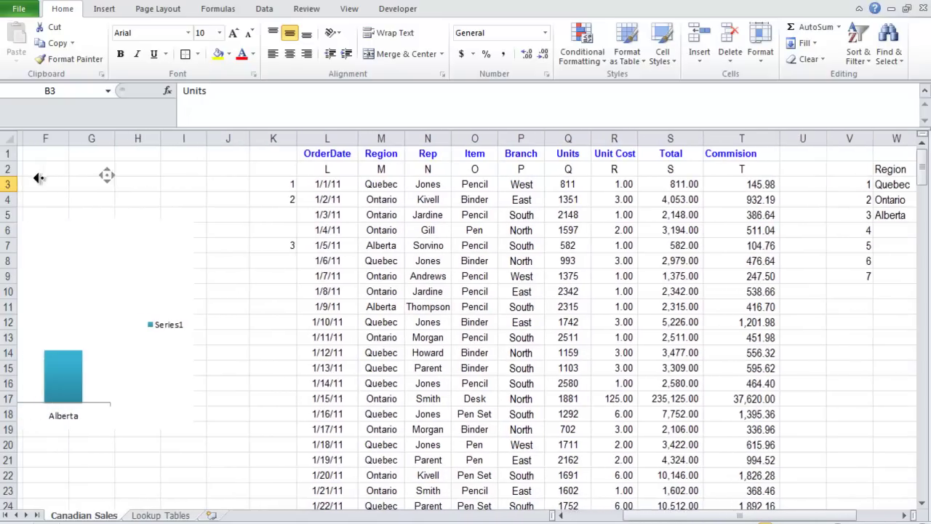
Switch to the browser and review the Contextures Excel Sample Data page and its web address, then return to the workbook.
{"action": "key", "text": "alt+Tab"}
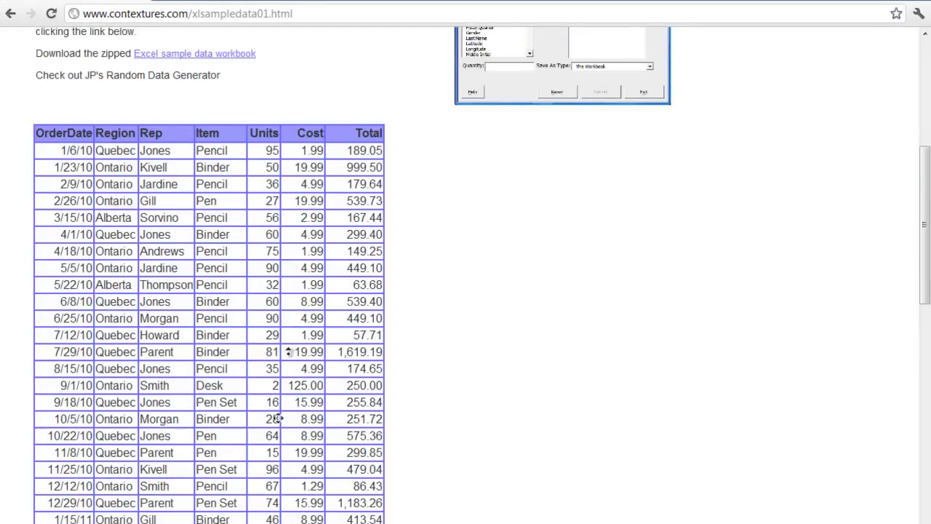
{"action": "scroll", "coordinate": [272, 476], "scroll_direction": "up", "scroll_amount": 5}
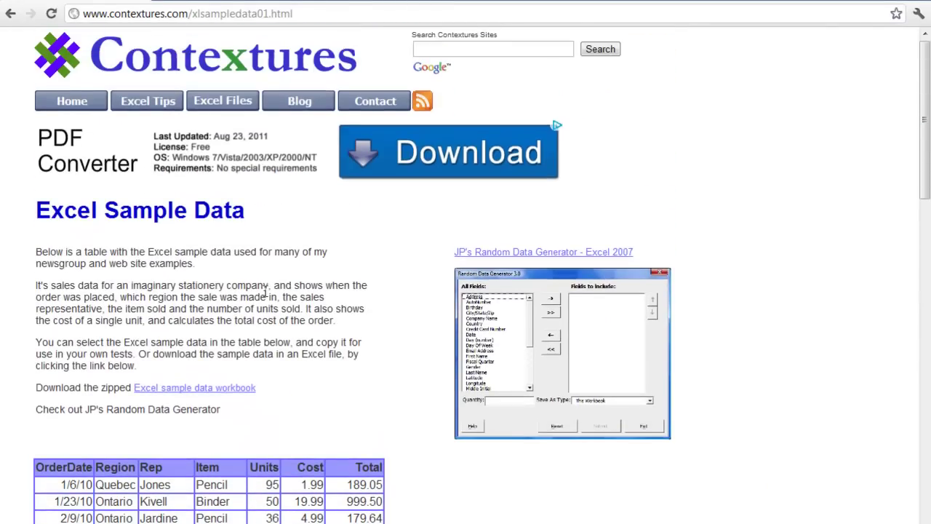
{"action": "left_click", "coordinate": [292, 13]}
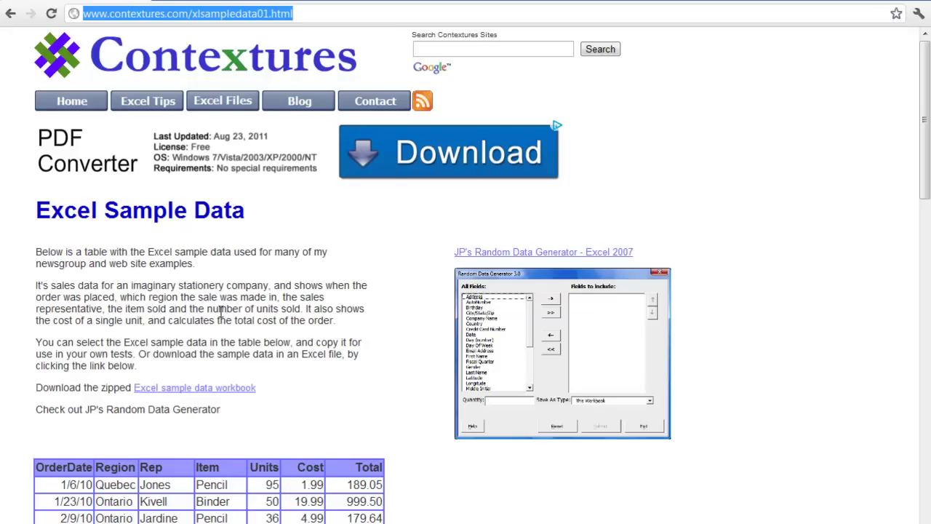
{"action": "left_click_drag", "start_coordinate": [218, 309], "coordinate": [216, 320]}
{"action": "key", "text": "alt+Tab"}
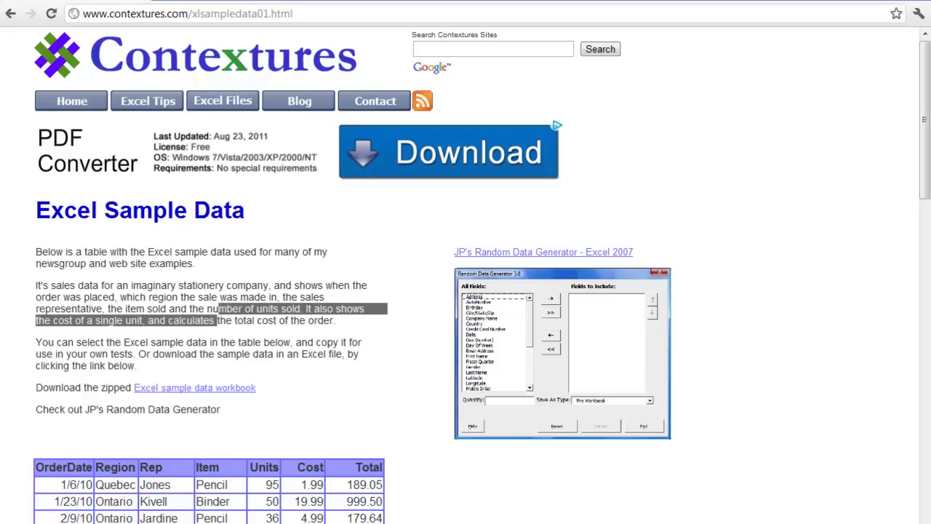
Set the chart's measure selector in cell B3 to Total.
{"action": "left_click", "coordinate": [469, 198]}
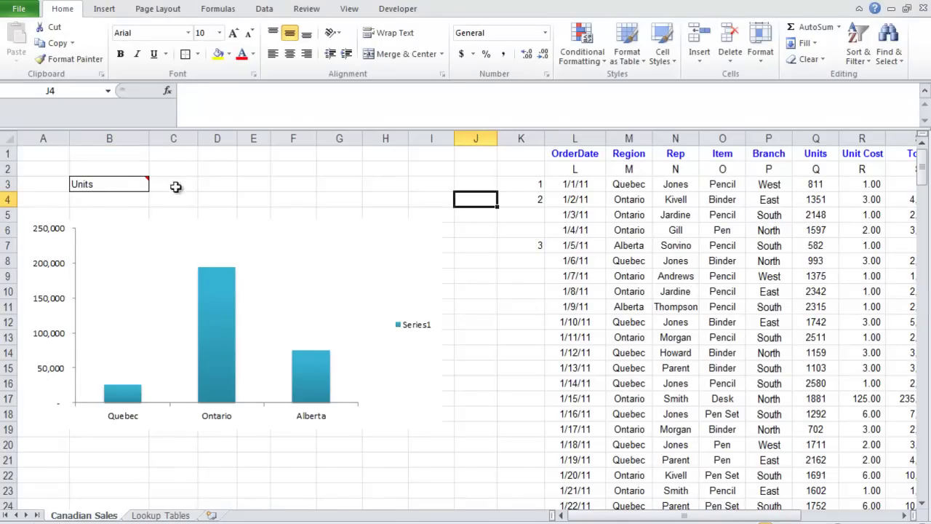
{"action": "left_click", "coordinate": [125, 185]}
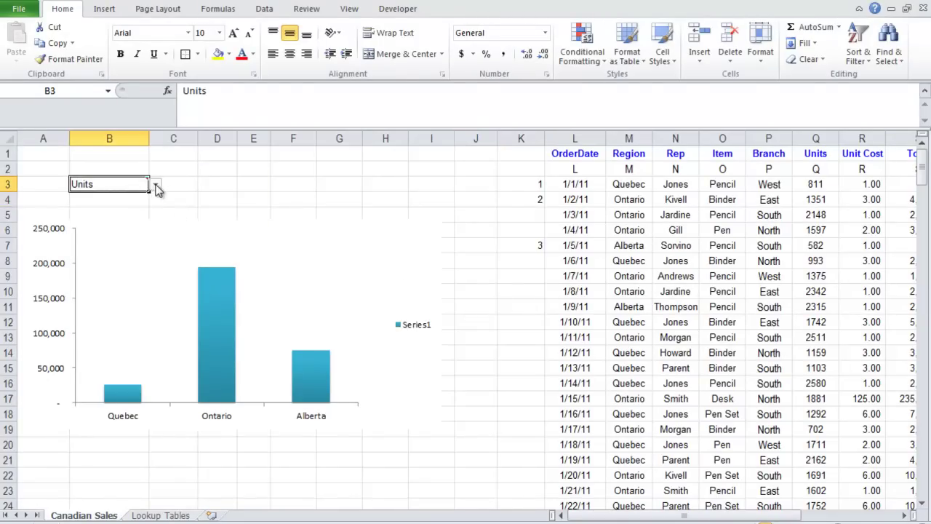
{"action": "left_click", "coordinate": [155, 184]}
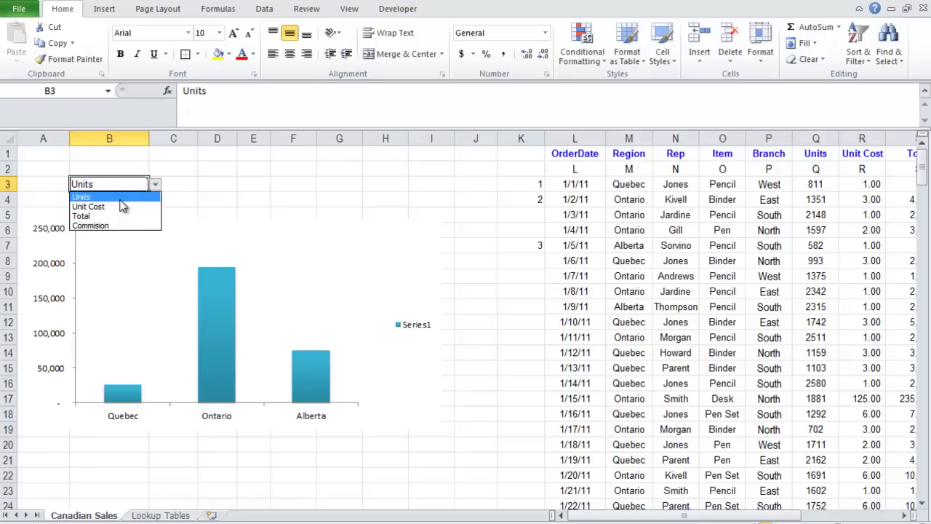
{"action": "left_click", "coordinate": [120, 197]}
{"action": "left_click", "coordinate": [155, 184]}
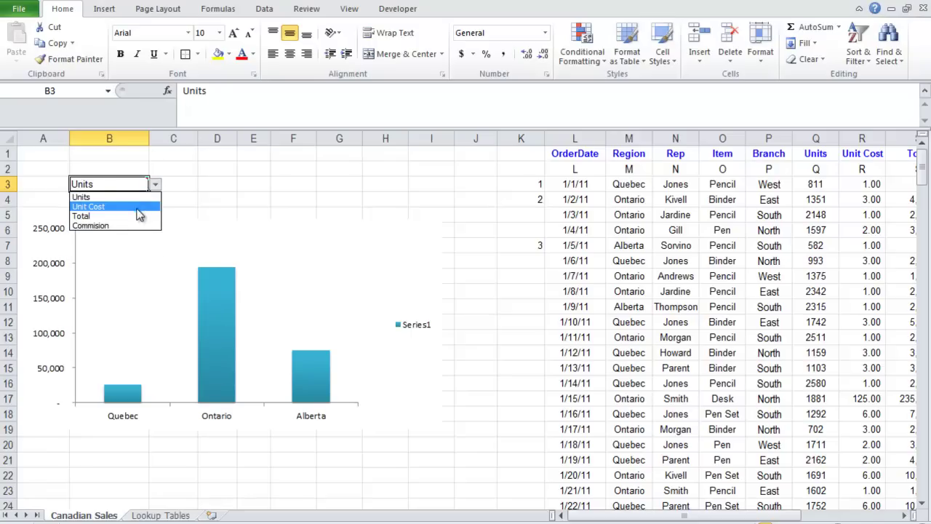
{"action": "left_click", "coordinate": [135, 217]}
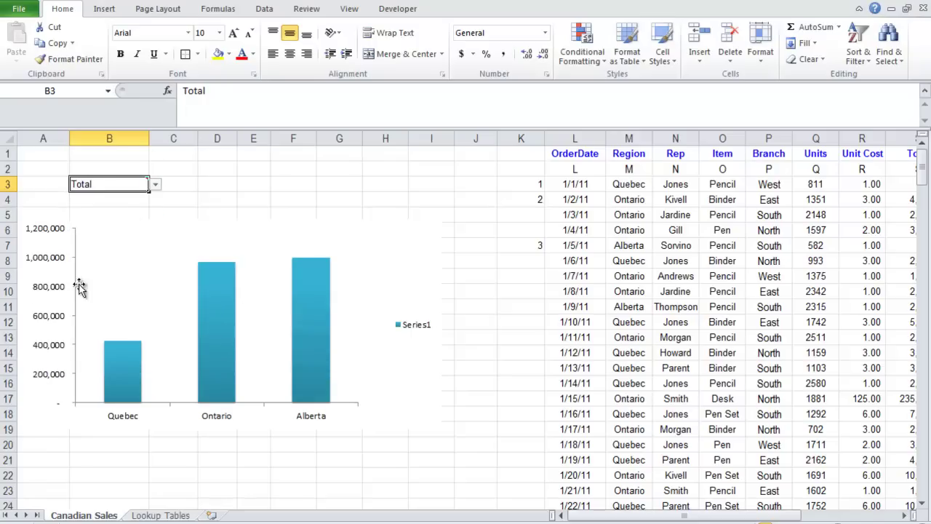
Set the chart's measure selector in cell B3 to Commision.
{"action": "left_click", "coordinate": [154, 184]}
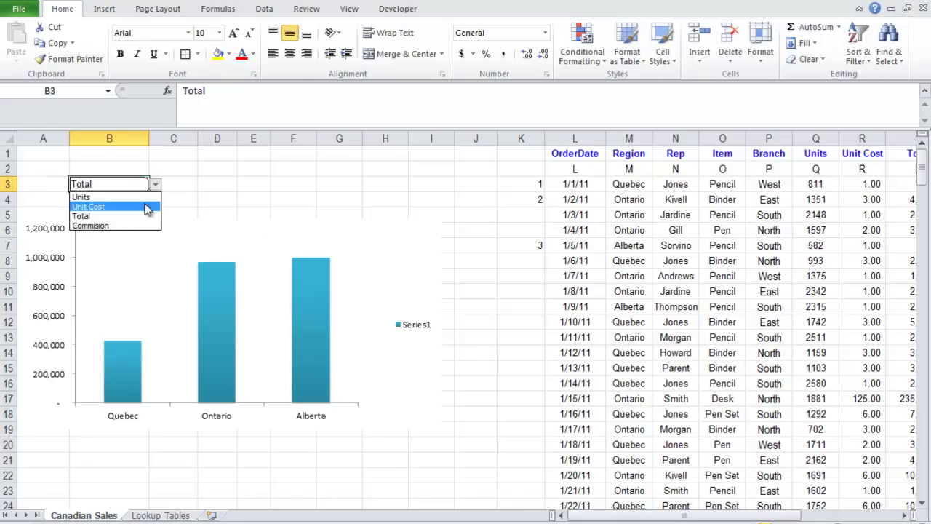
{"action": "left_click", "coordinate": [130, 231]}
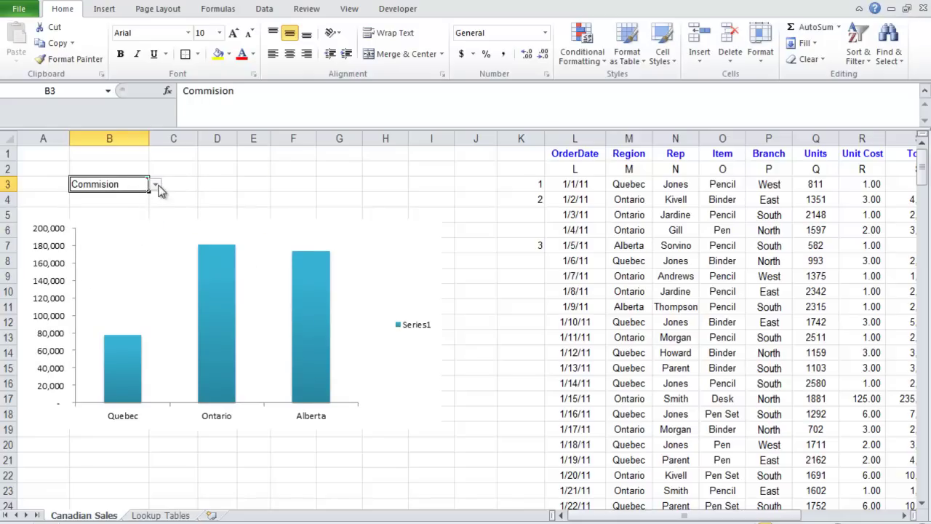
{"action": "left_click", "coordinate": [155, 185]}
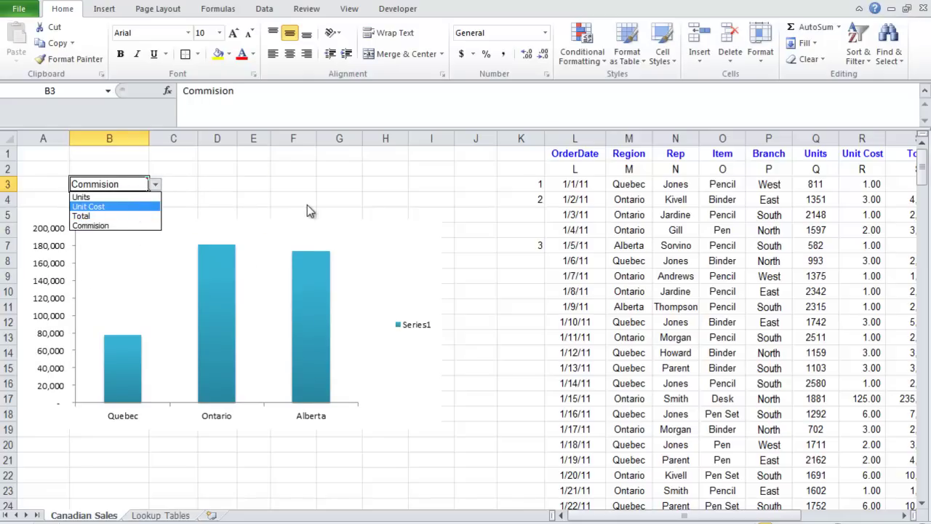
{"action": "key", "text": "Escape"}
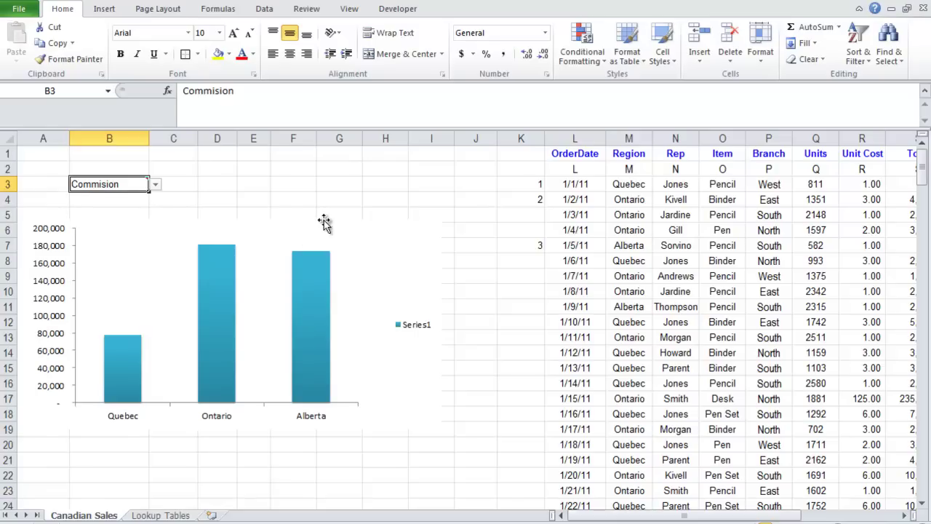
Examine the column-letter formulas in row 2 beneath the sales data headers, from OrderDate to Commision.
{"action": "scroll", "coordinate": [434, 260], "scroll_direction": "right", "scroll_amount": 3}
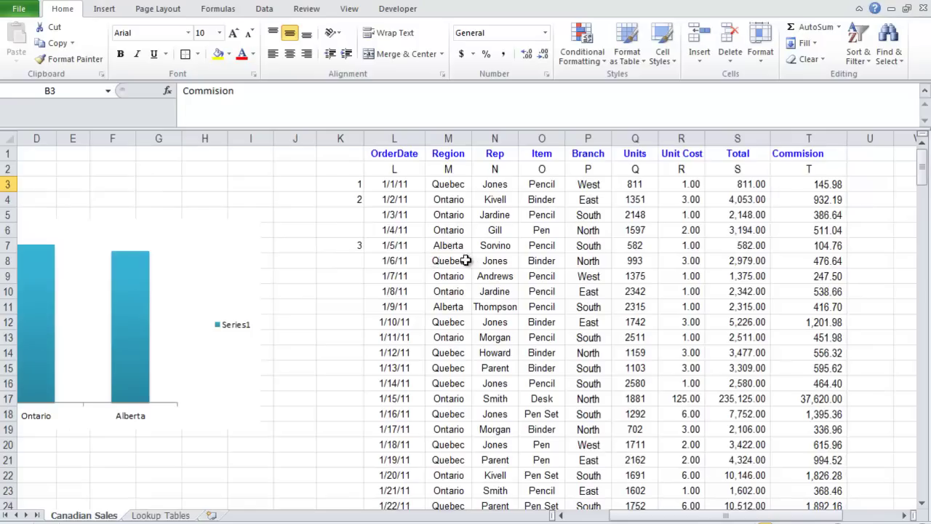
{"action": "scroll", "coordinate": [484, 272], "scroll_direction": "right", "scroll_amount": 1}
{"action": "left_click_drag", "start_coordinate": [364, 171], "coordinate": [376, 179]}
{"action": "left_click", "coordinate": [427, 170]}
{"action": "left_click", "coordinate": [467, 168]}
{"action": "left_click", "coordinate": [514, 173]}
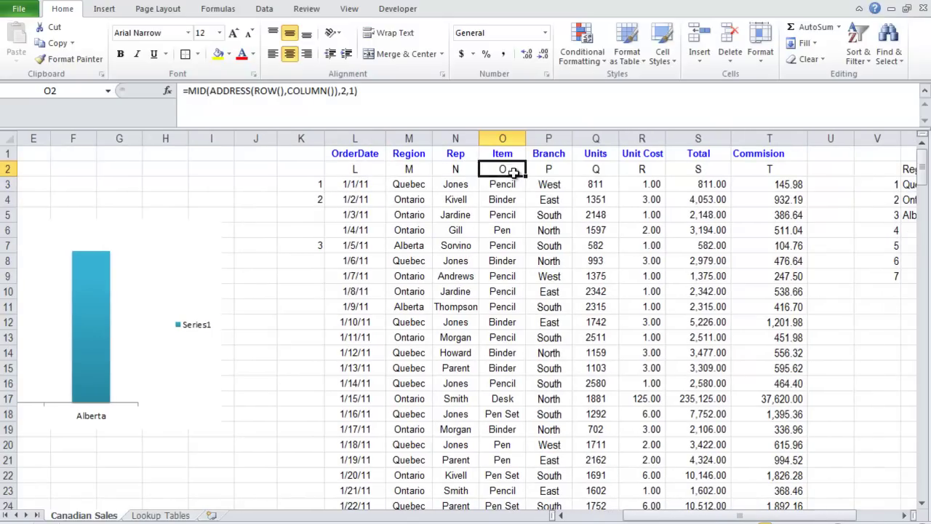
{"action": "left_click", "coordinate": [557, 173]}
{"action": "left_click", "coordinate": [623, 172]}
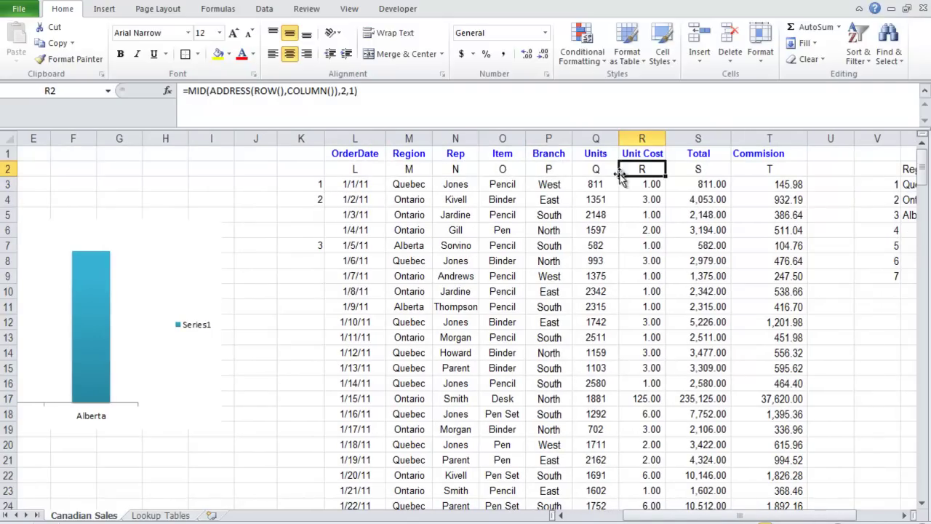
{"action": "left_click", "coordinate": [704, 168]}
{"action": "left_click", "coordinate": [796, 168]}
{"action": "left_click", "coordinate": [411, 170]}
Enter the formula =ADDRESS(ROW(),COLUMN()) in cell L2 under the OrderDate header.
{"action": "left_click", "coordinate": [372, 168]}
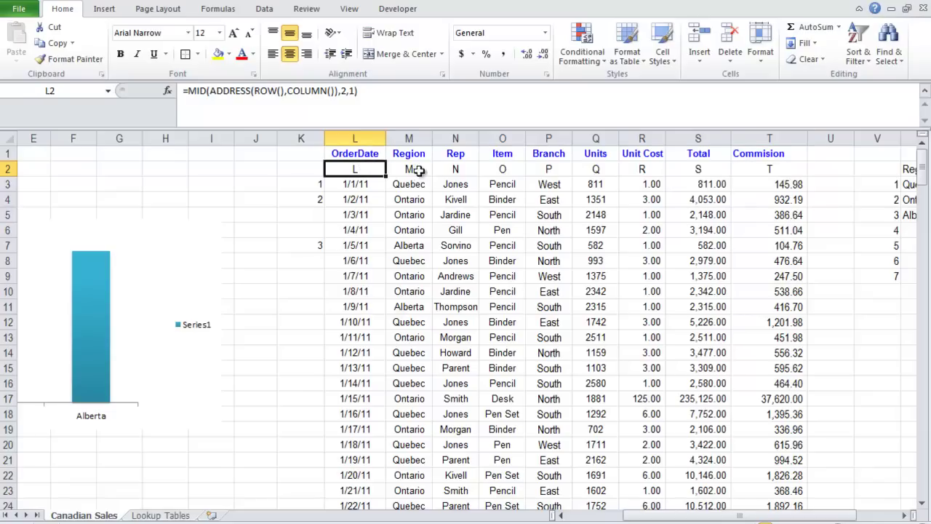
{"action": "type", "text": "="}
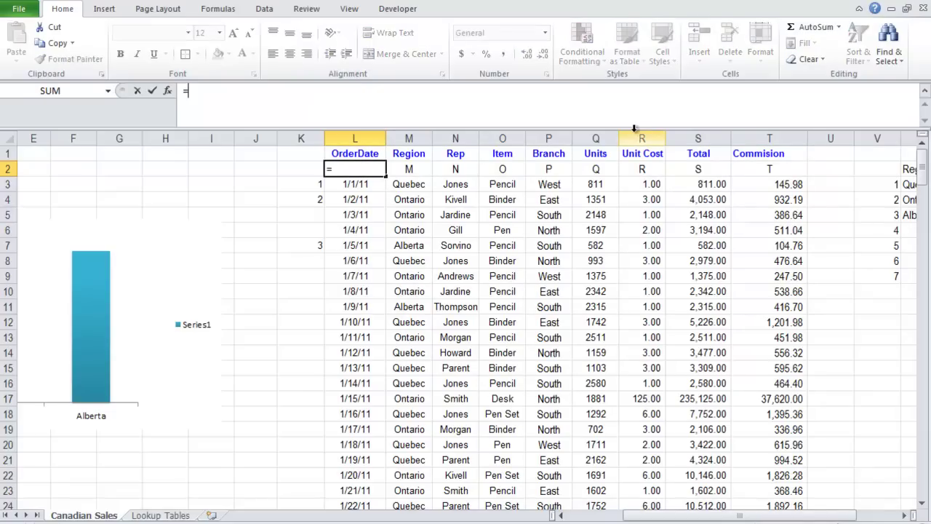
{"action": "type", "text": "address"}
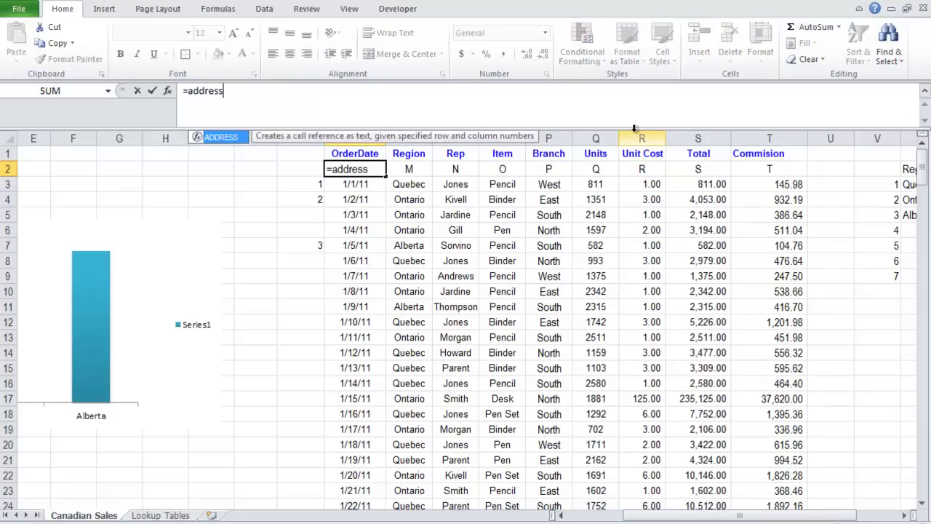
{"action": "type", "text": "("}
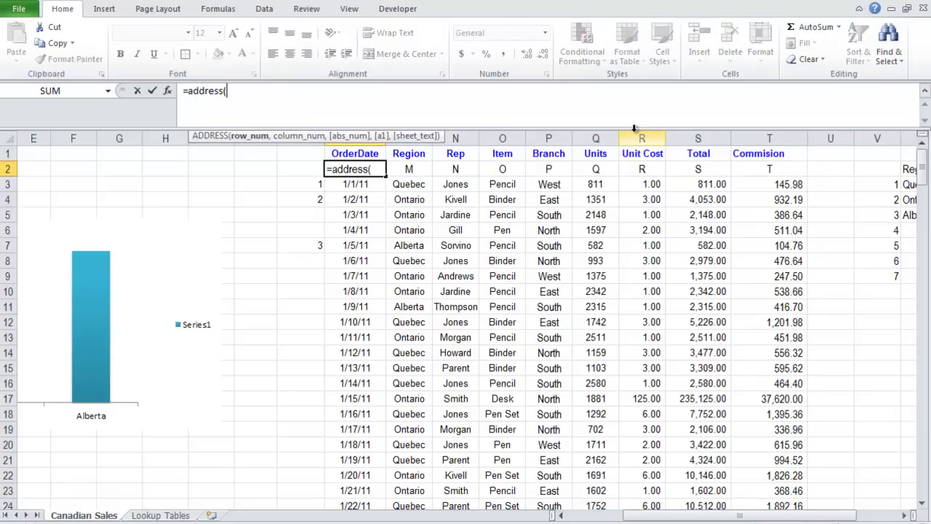
{"action": "type", "text": "rwo"}
{"action": "key", "text": "BackSpace"}
{"action": "key", "text": "BackSpace"}
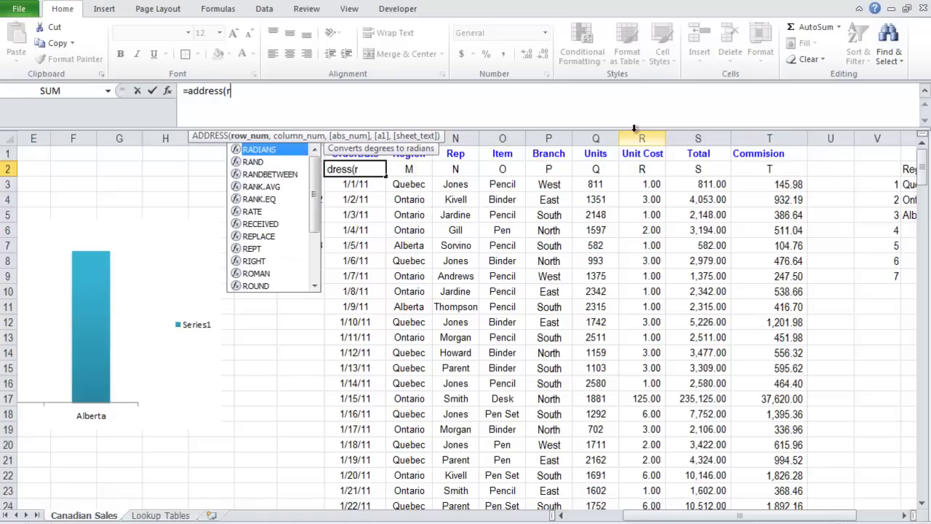
{"action": "type", "text": "ow()"}
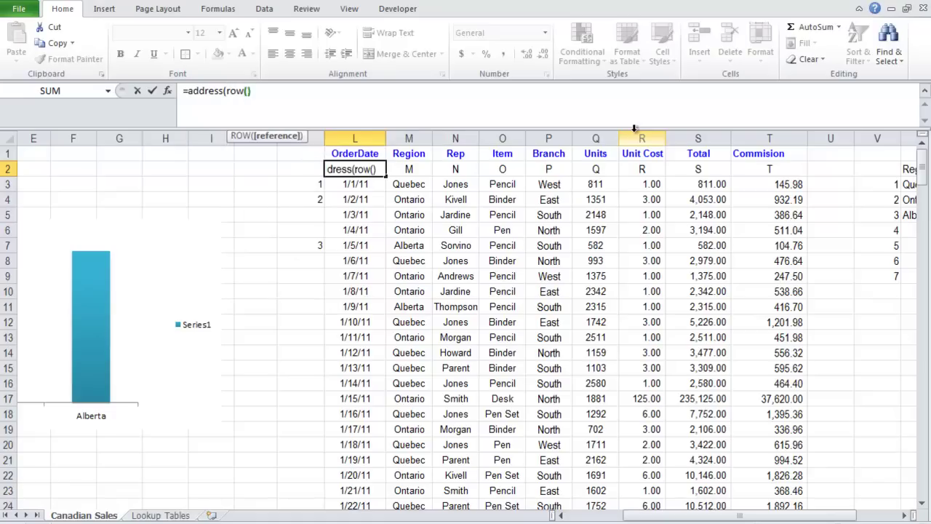
{"action": "type", "text": ","}
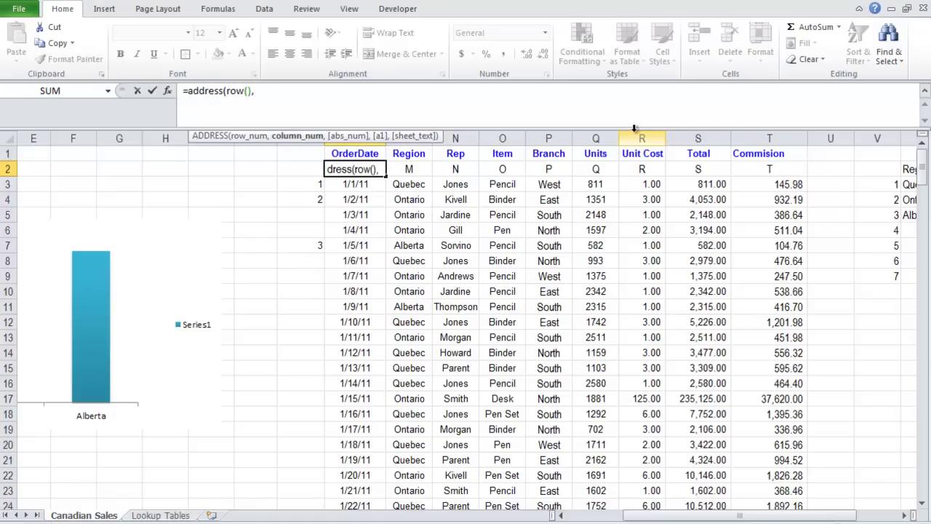
{"action": "type", "text": "column"}
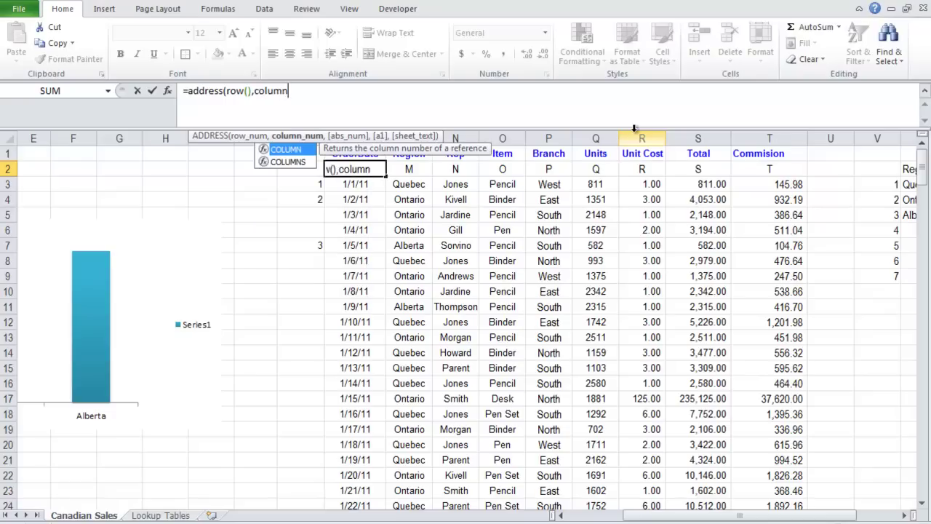
{"action": "type", "text": "())"}
{"action": "key", "text": "ctrl+Return"}
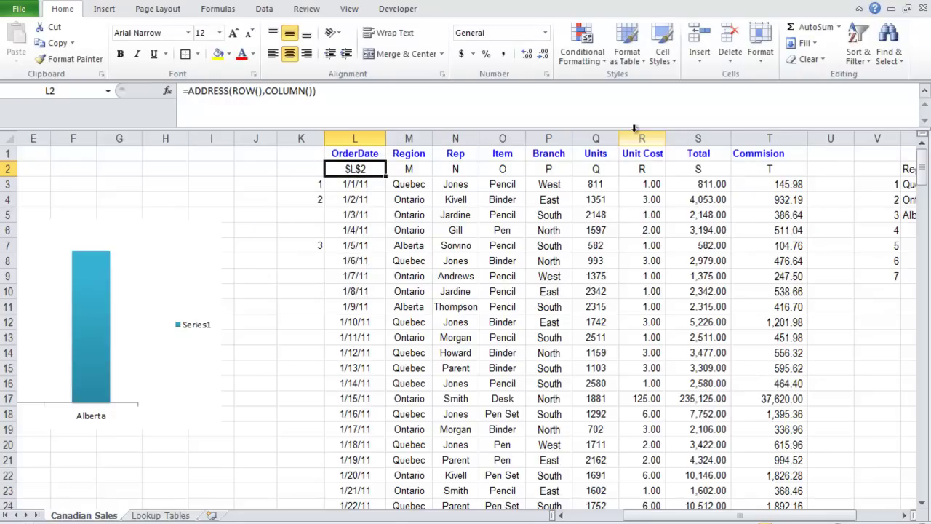
Wrap the L2 formula in MID to extract only the column letter: =MID(ADDRESS(ROW(),COLUMN()),2,1).
{"action": "left_click", "coordinate": [187, 90]}
{"action": "type", "text": "mid("}
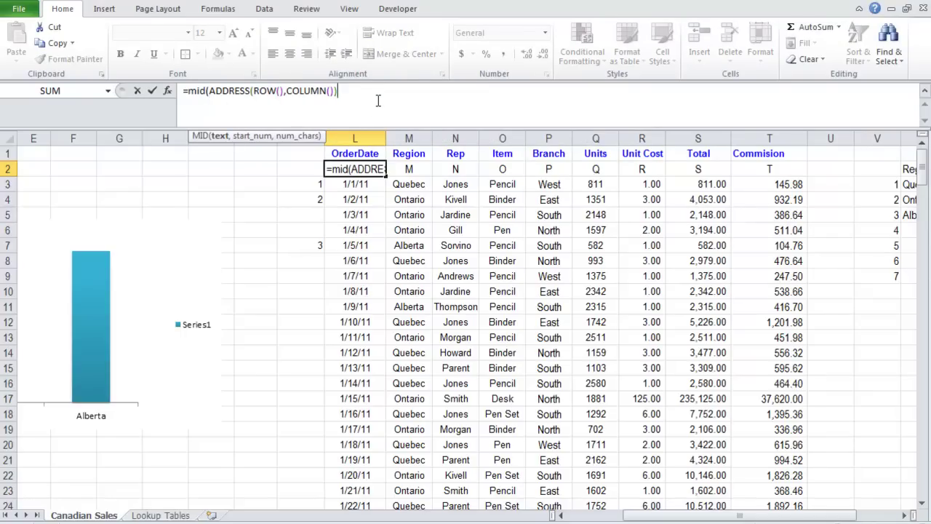
{"action": "key", "text": "End"}
{"action": "type", "text": ","}
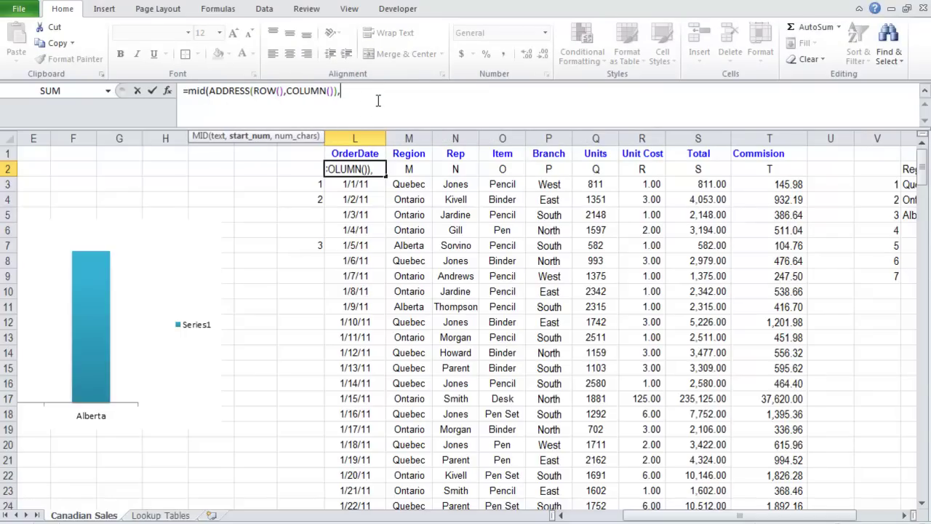
{"action": "type", "text": "2,1"}
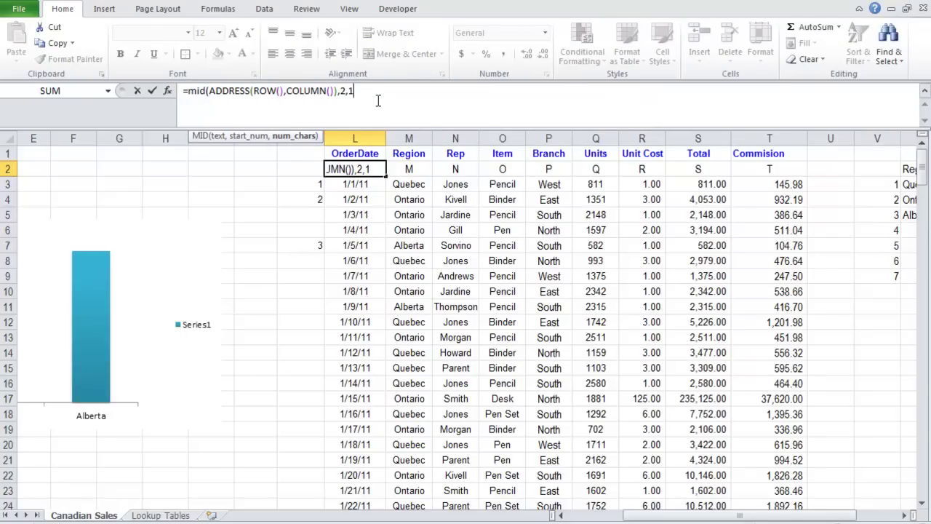
{"action": "type", "text": ")"}
{"action": "key", "text": "ctrl+Return"}
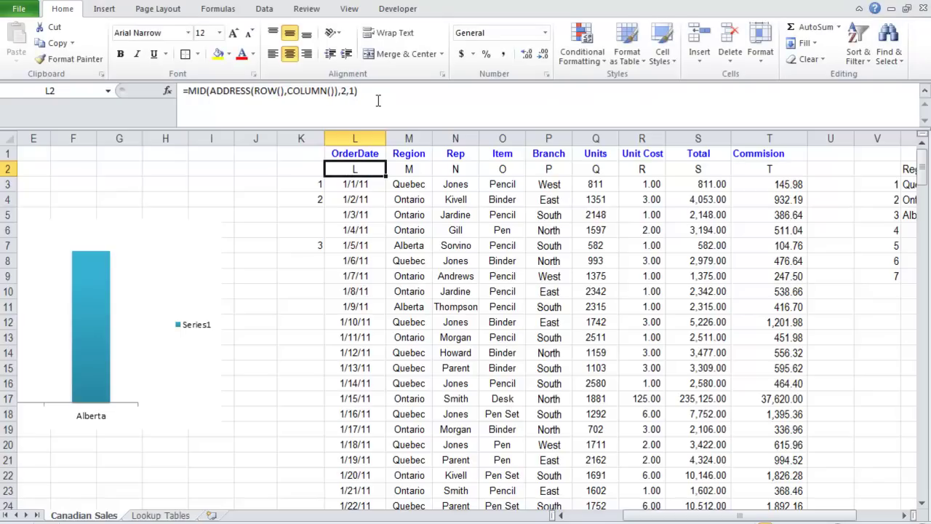
Fill the column-letter formula from L2 across row 2 through T2.
{"action": "left_click", "coordinate": [453, 245]}
{"action": "left_click", "coordinate": [359, 172]}
{"action": "left_click_drag", "start_coordinate": [425, 181], "coordinate": [792, 176]}
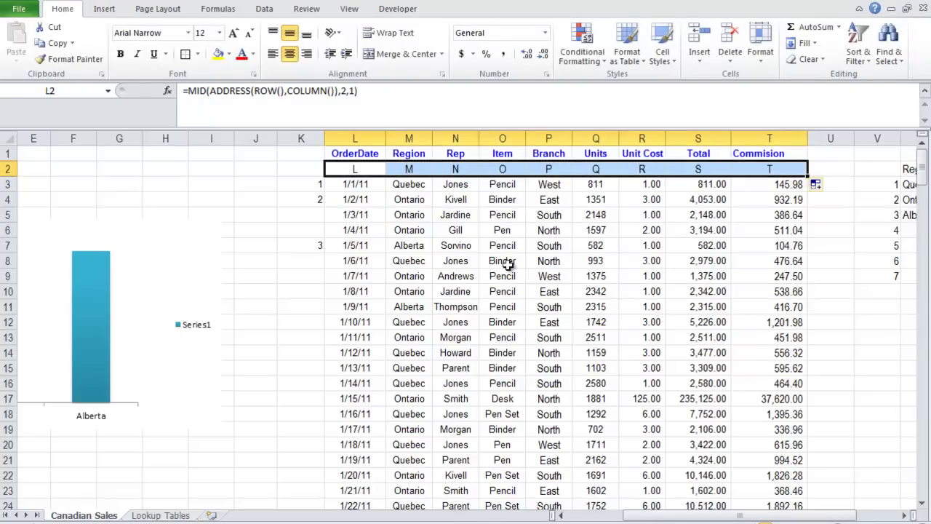
{"action": "left_click", "coordinate": [465, 262]}
Select the range of column-letter formulas L2:T2.
{"action": "scroll", "coordinate": [452, 263], "scroll_direction": "left", "scroll_amount": 2}
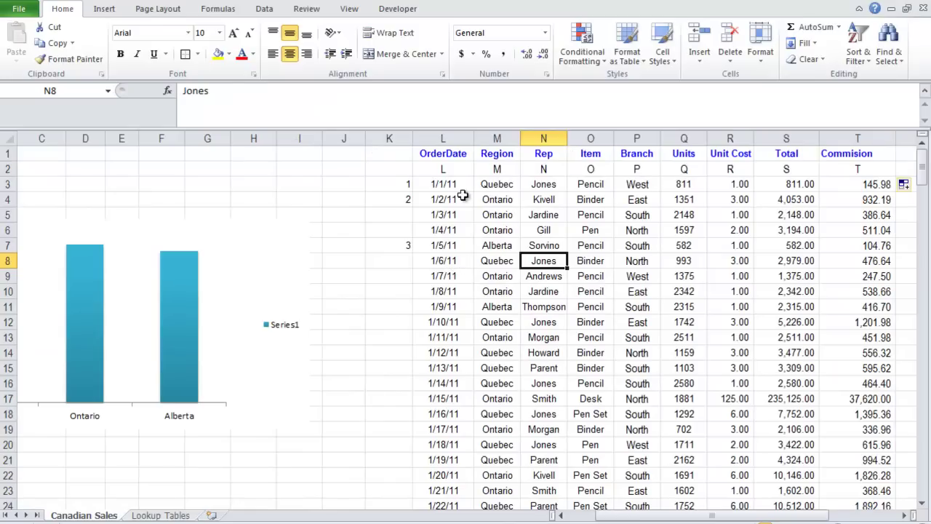
{"action": "scroll", "coordinate": [490, 218], "scroll_direction": "right", "scroll_amount": 3}
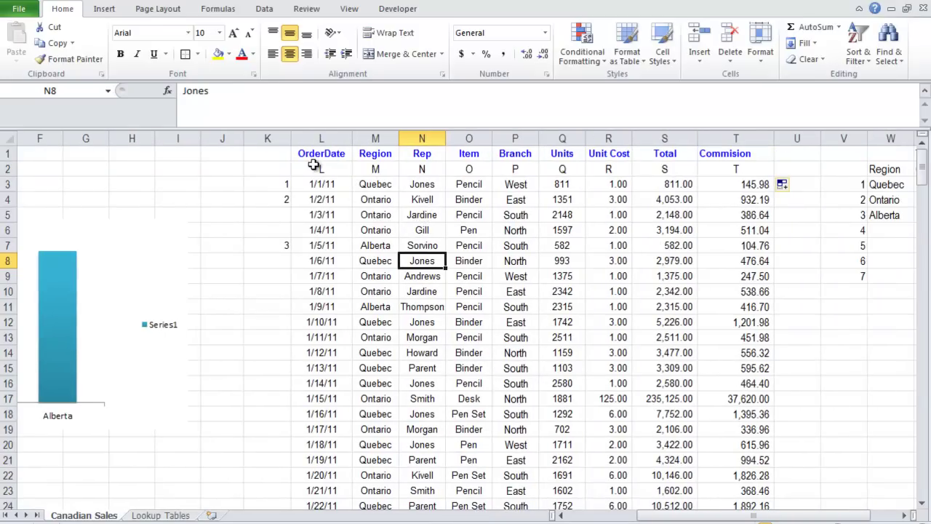
{"action": "left_click_drag", "start_coordinate": [314, 165], "coordinate": [727, 168]}
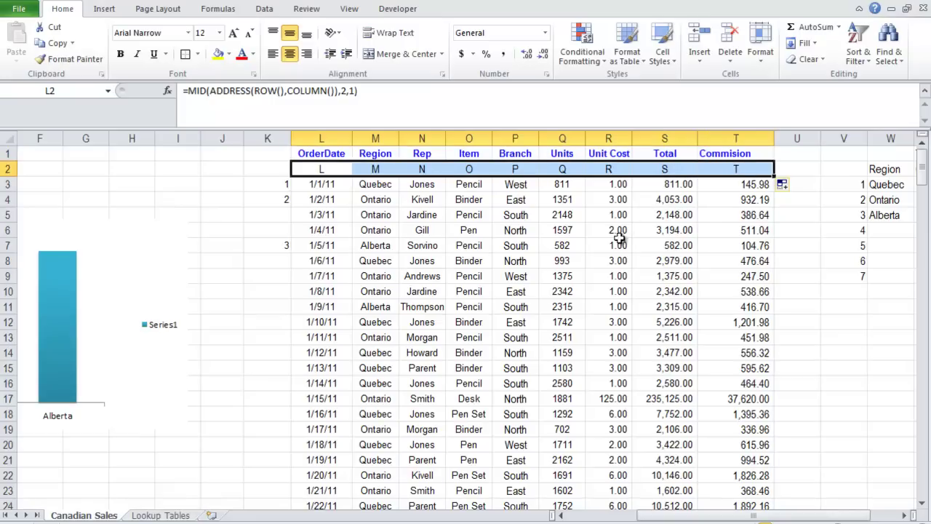
Examine the Region and Commision summary table, the chart fed by it, and the formulas in K3 and W5.
{"action": "scroll", "coordinate": [618, 238], "scroll_direction": "right", "scroll_amount": 3}
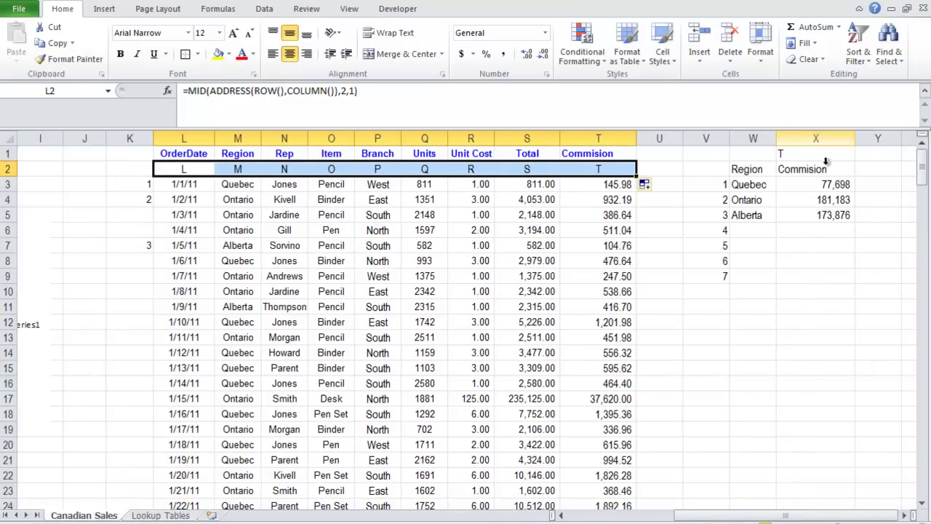
{"action": "scroll", "coordinate": [502, 284], "scroll_direction": "left", "scroll_amount": 4}
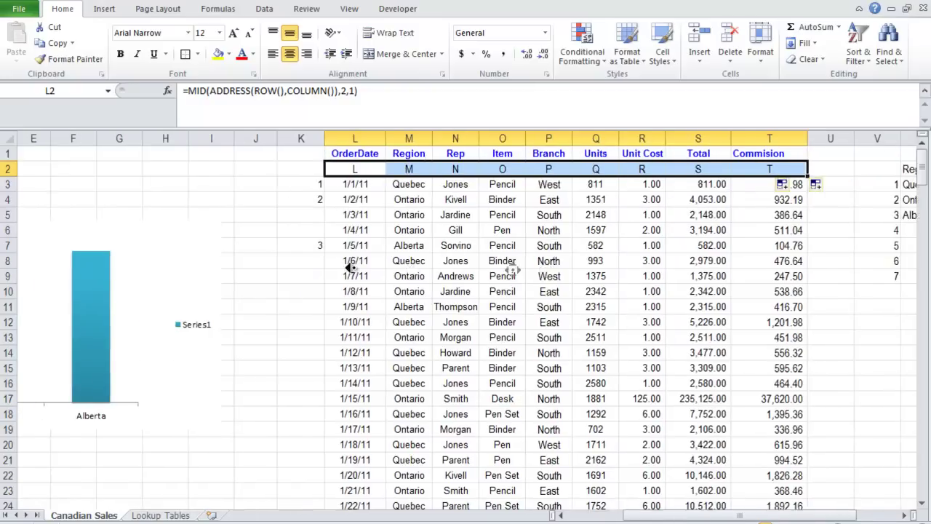
{"action": "scroll", "coordinate": [350, 267], "scroll_direction": "left", "scroll_amount": 4}
{"action": "left_click", "coordinate": [523, 173]}
{"action": "left_click", "coordinate": [525, 184]}
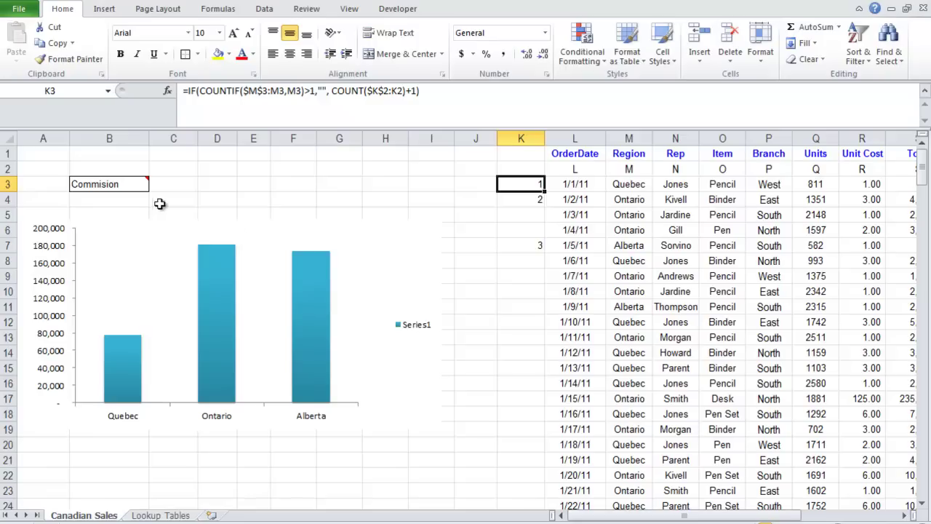
{"action": "left_click", "coordinate": [131, 419]}
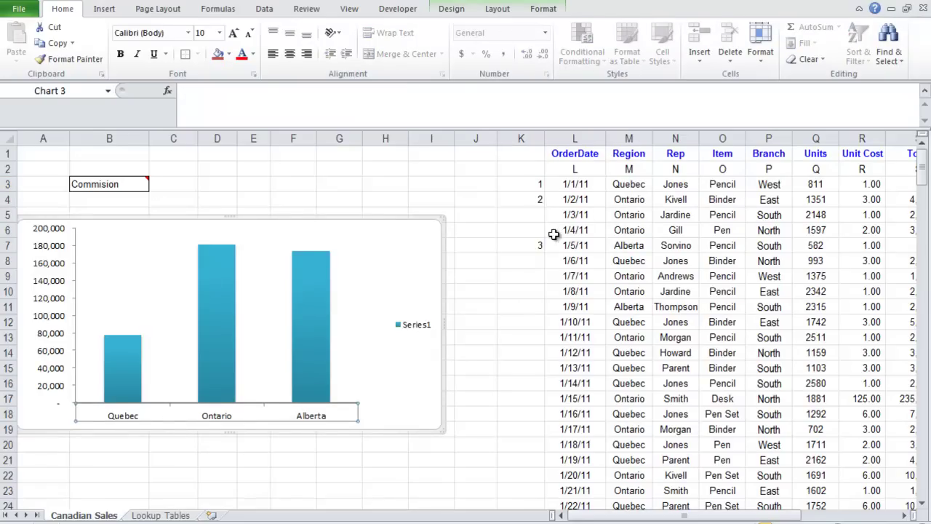
{"action": "scroll", "coordinate": [560, 234], "scroll_direction": "right", "scroll_amount": 2}
{"action": "scroll", "coordinate": [650, 230], "scroll_direction": "right", "scroll_amount": 6}
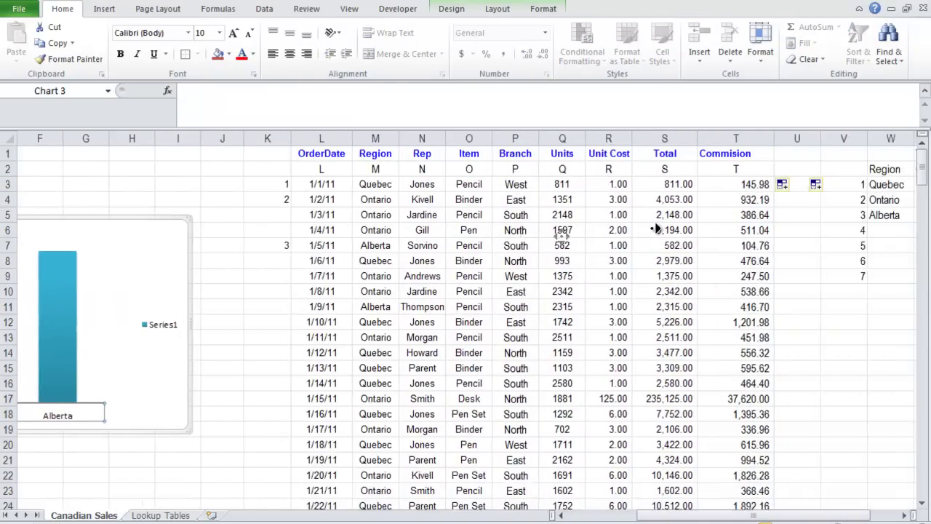
{"action": "left_click", "coordinate": [752, 199]}
{"action": "left_click", "coordinate": [749, 216]}
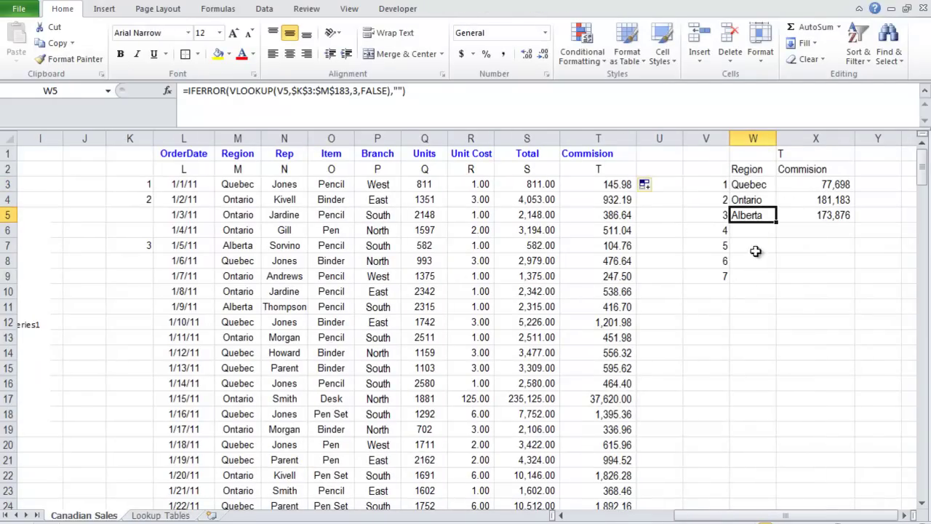
Reposition the column chart slightly beneath the drop-down cell B3, keeping it clear of column K.
{"action": "scroll", "coordinate": [748, 260], "scroll_direction": "left", "scroll_amount": 8}
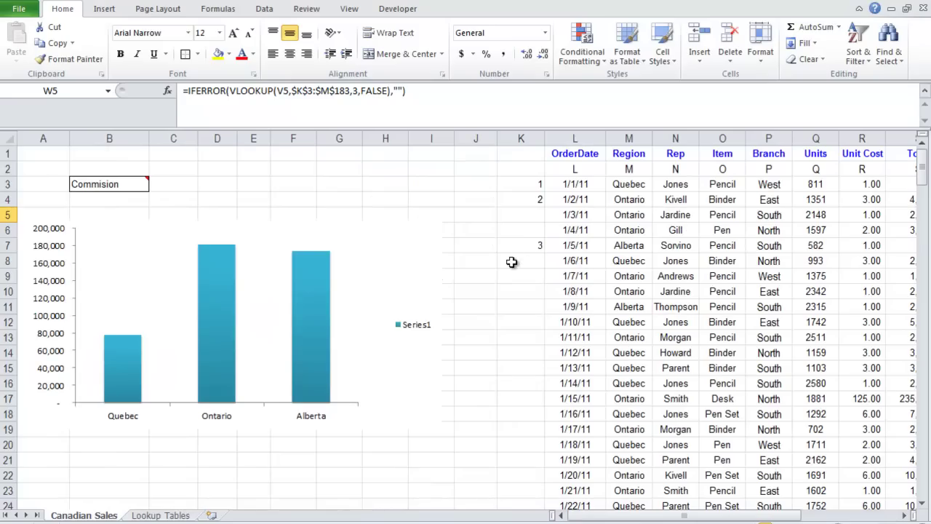
{"action": "middle_click", "coordinate": [415, 293]}
{"action": "left_click", "coordinate": [380, 256]}
{"action": "left_click_drag", "start_coordinate": [422, 256], "coordinate": [469, 263]}
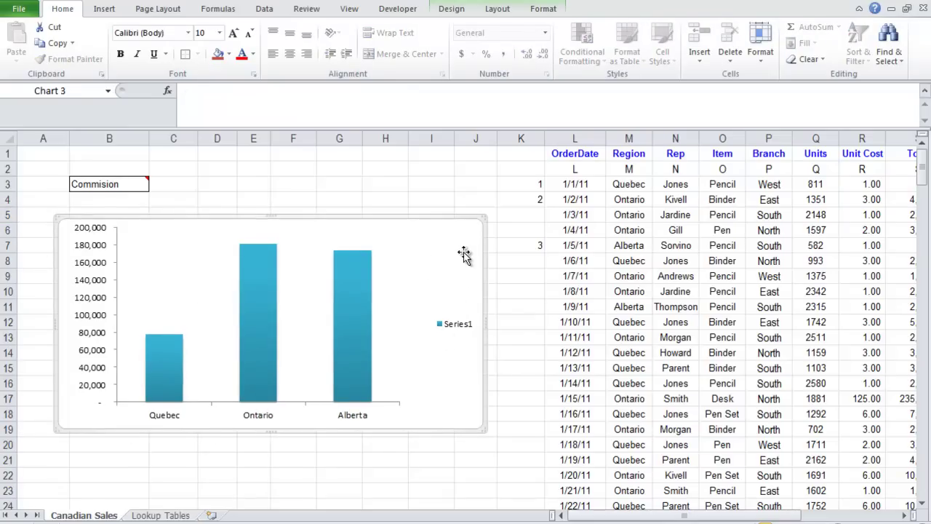
{"action": "left_click_drag", "start_coordinate": [465, 254], "coordinate": [429, 255]}
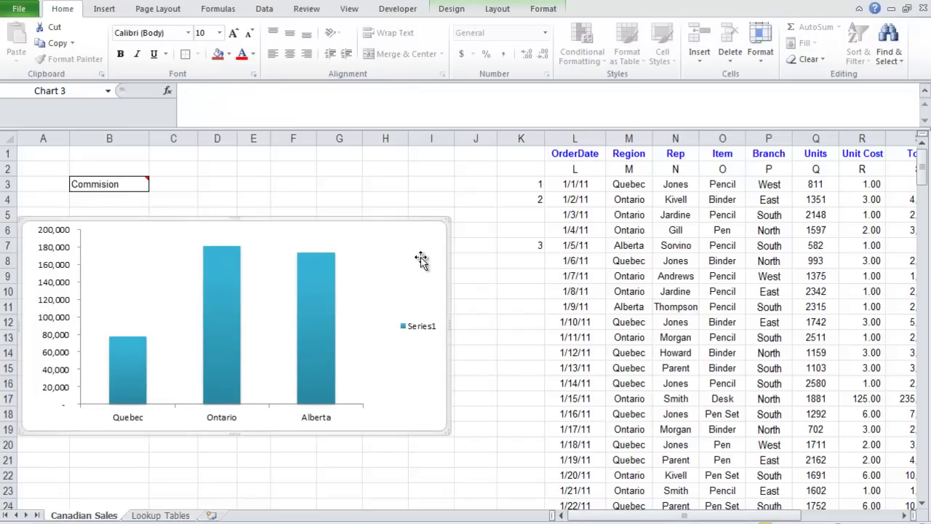
Replace the K3 formula with the start of a new one that tests for repeated regions: =IF(COUNTIF(M3:M3,M3)>1.
{"action": "left_click", "coordinate": [532, 184]}
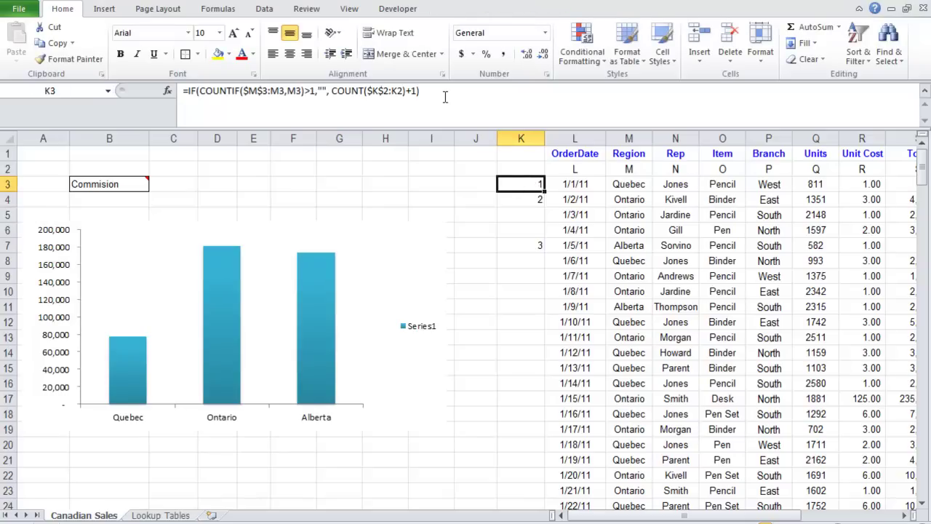
{"action": "left_click_drag", "start_coordinate": [187, 90], "coordinate": [856, 128]}
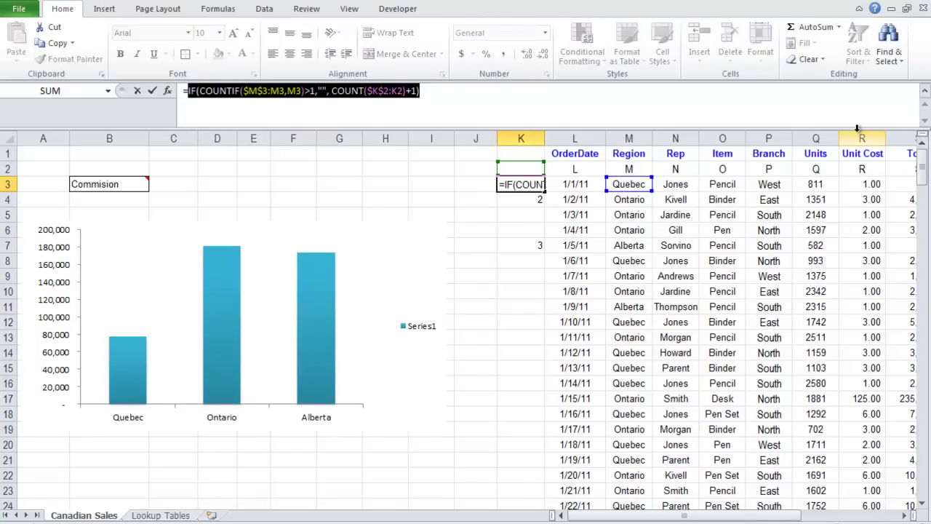
{"action": "type", "text": "=if(countif("}
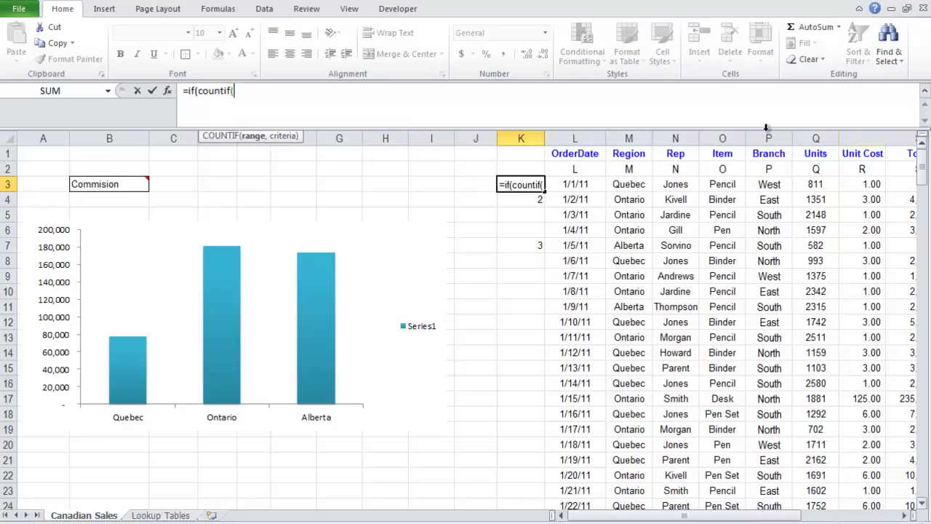
{"action": "left_click", "coordinate": [629, 184]}
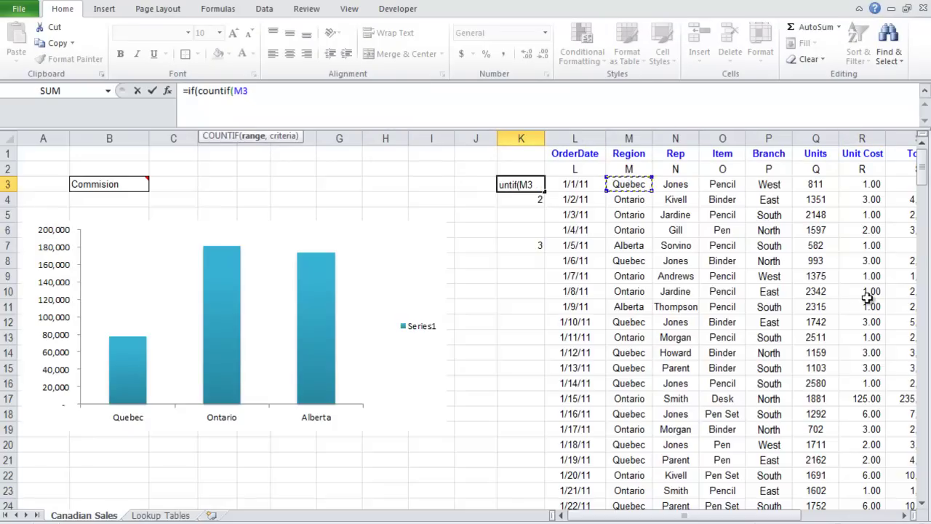
{"action": "type", "text": ":M3"}
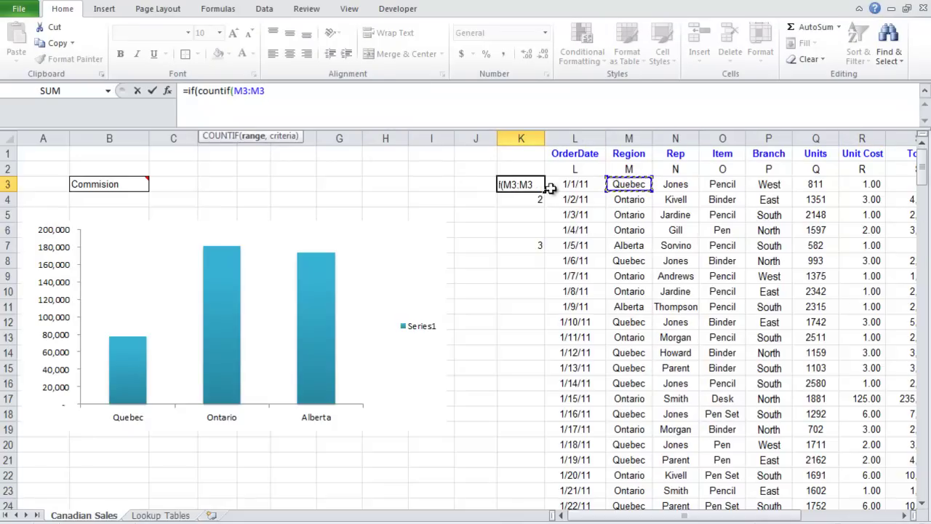
{"action": "left_click", "coordinate": [351, 98]}
{"action": "type", "text": ","}
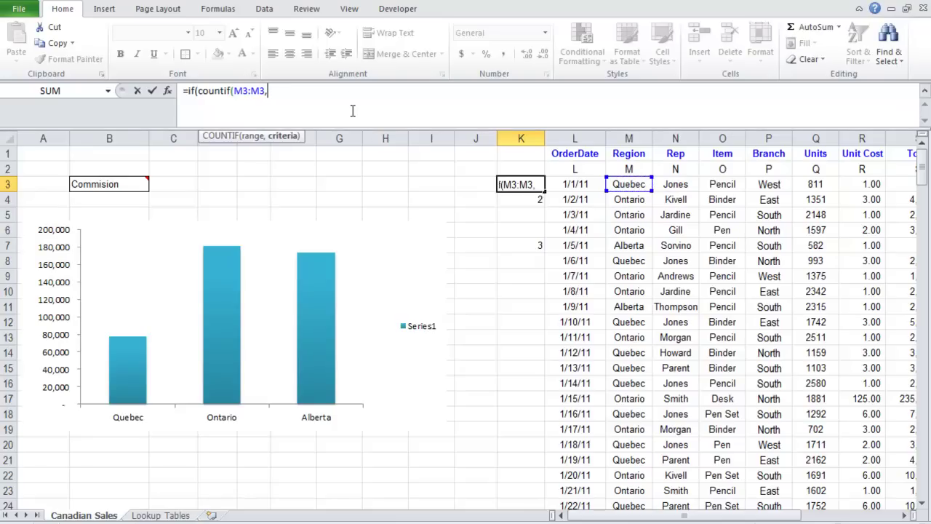
{"action": "type", "text": "M3)>1"}
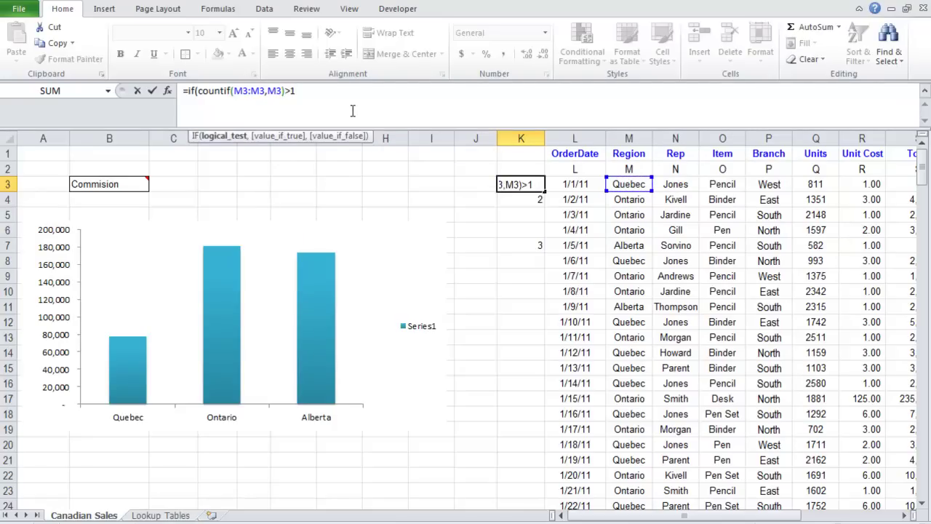
Complete the K3 formula with "" for repeated regions and MAX(K2:K2)+1 otherwise, and enter it.
{"action": "type", "text": ","}
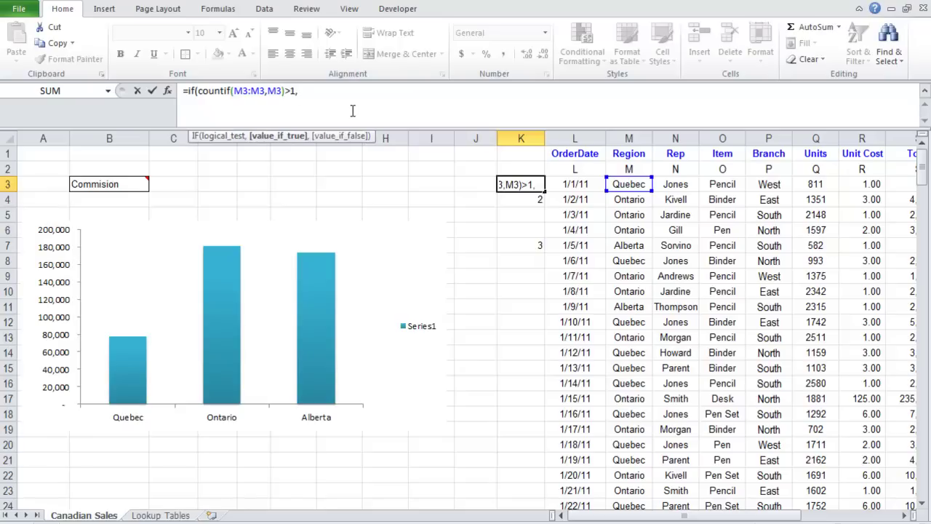
{"action": "type", "text": " \"\", max"}
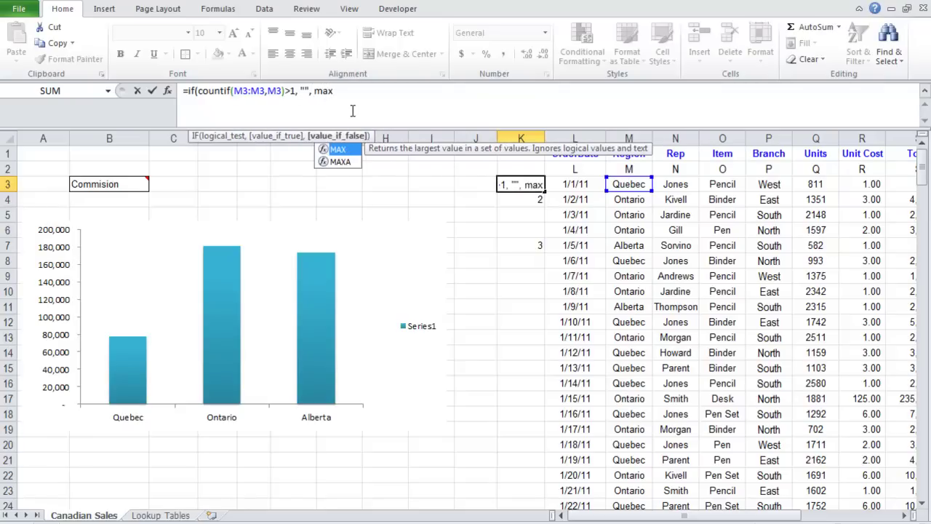
{"action": "type", "text": "("}
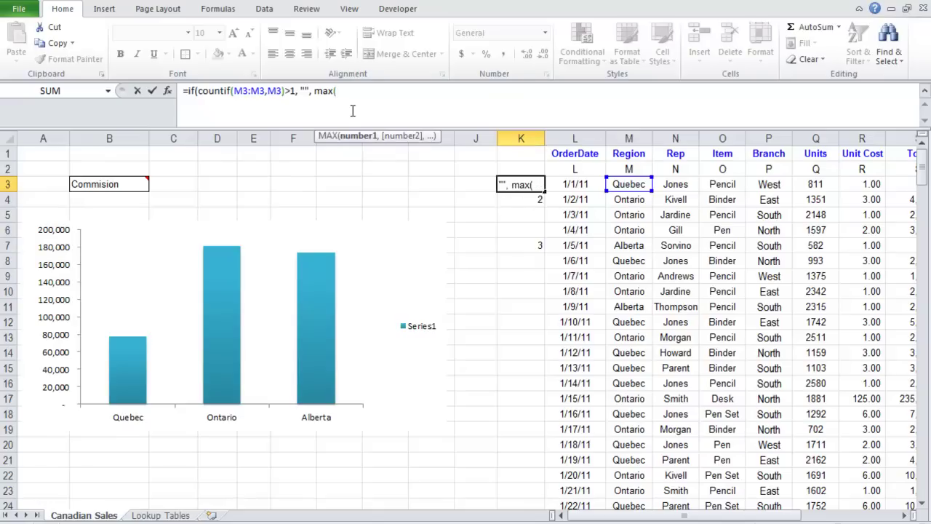
{"action": "left_click", "coordinate": [512, 169]}
{"action": "type", "text": ":K2"}
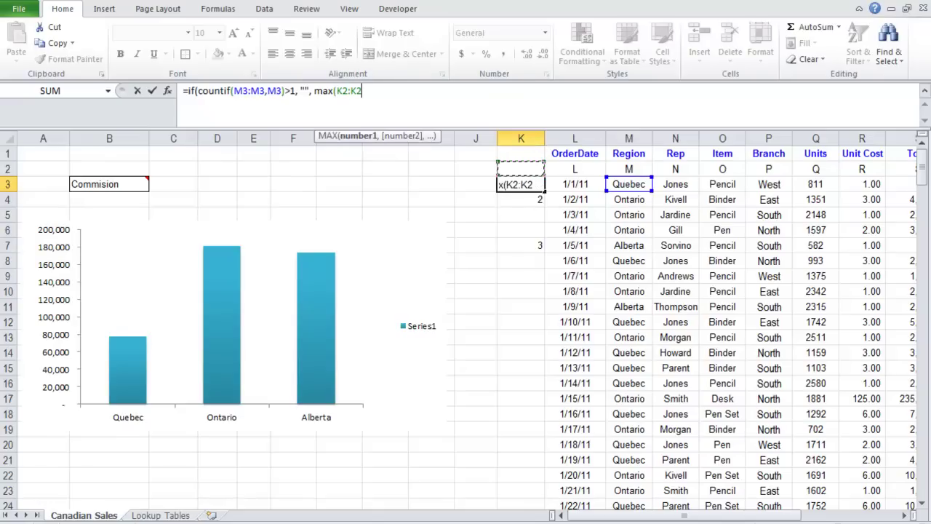
{"action": "type", "text": ")"}
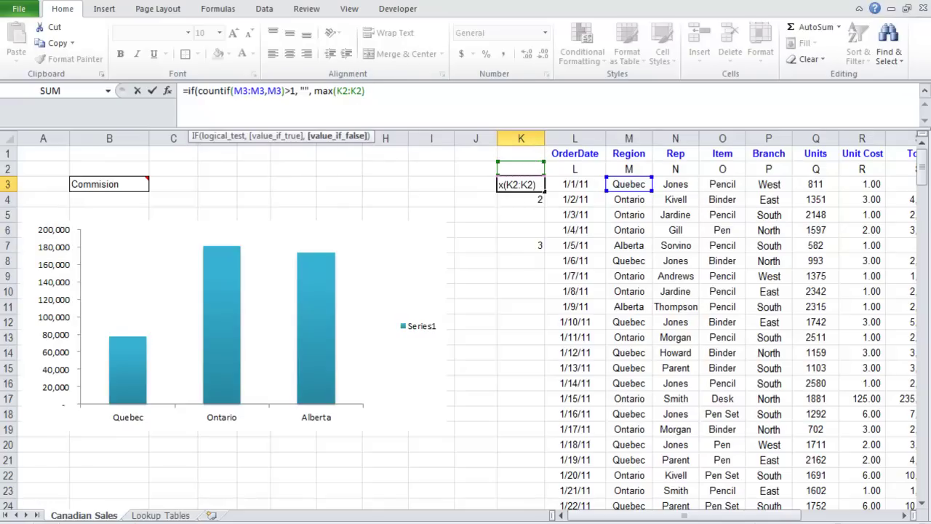
{"action": "type", "text": "+1"}
{"action": "key", "text": "ctrl+Return"}
Fill the relative-reference K3 formula down column K alongside the sales rows.
{"action": "left_click_drag", "start_coordinate": [541, 191], "coordinate": [516, 445]}
{"action": "left_click", "coordinate": [628, 152]}
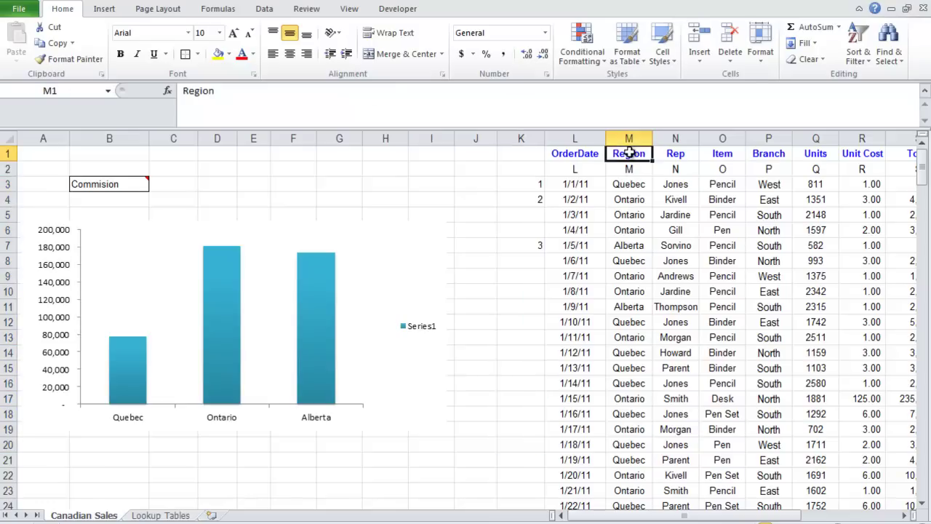
{"action": "left_click_drag", "start_coordinate": [628, 153], "coordinate": [629, 304]}
{"action": "left_click", "coordinate": [628, 307]}
{"action": "left_click", "coordinate": [541, 186]}
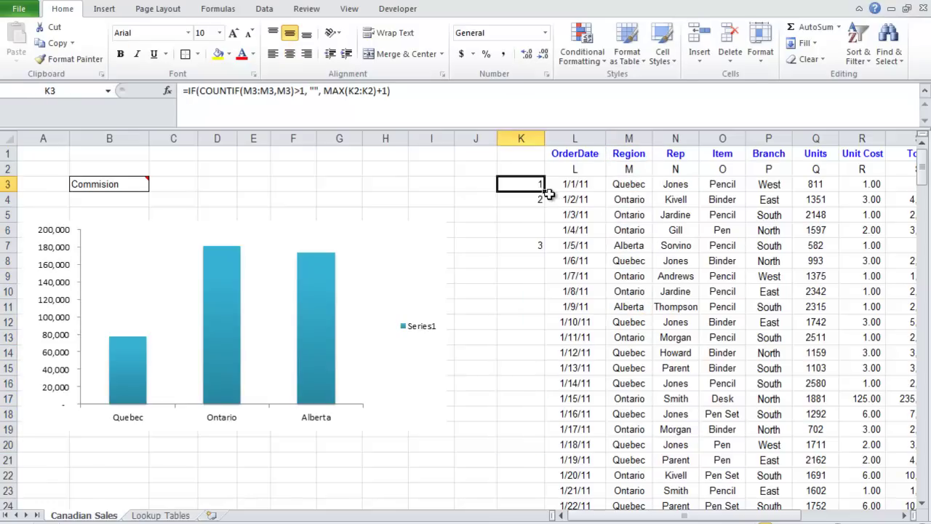
{"action": "left_click_drag", "start_coordinate": [544, 192], "coordinate": [550, 499]}
{"action": "key", "text": "ctrl+BackSpace"}
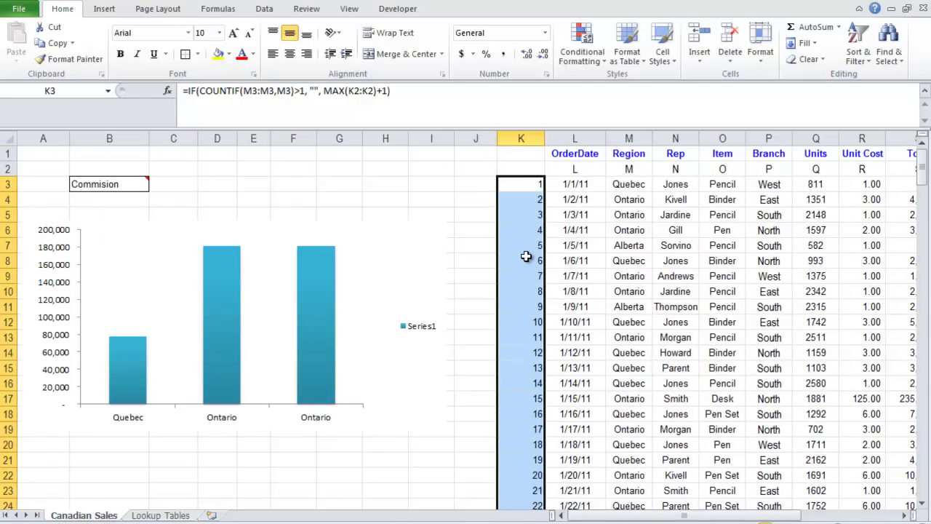
Anchor the range starts in the K3 formula as $M$3 and $K$2, and fill it down column K through row 183.
{"action": "left_click", "coordinate": [528, 185]}
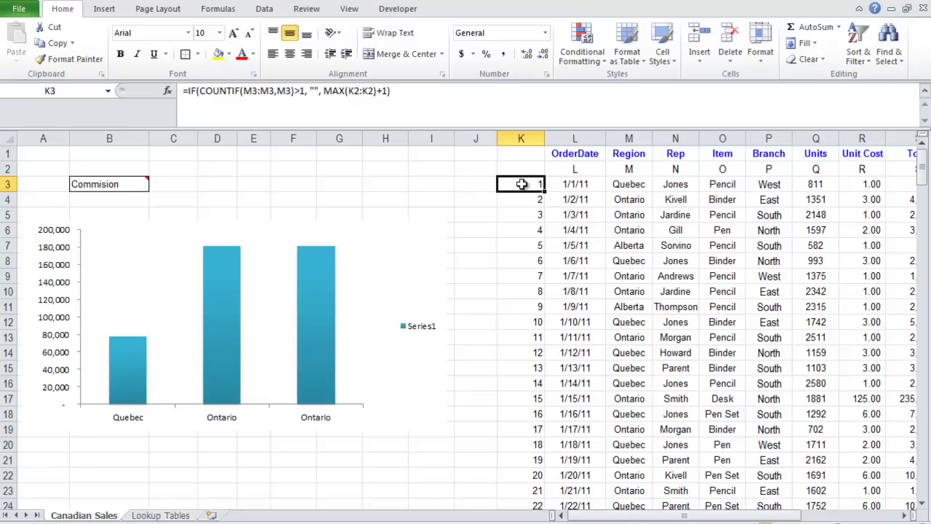
{"action": "double_click", "coordinate": [521, 184]}
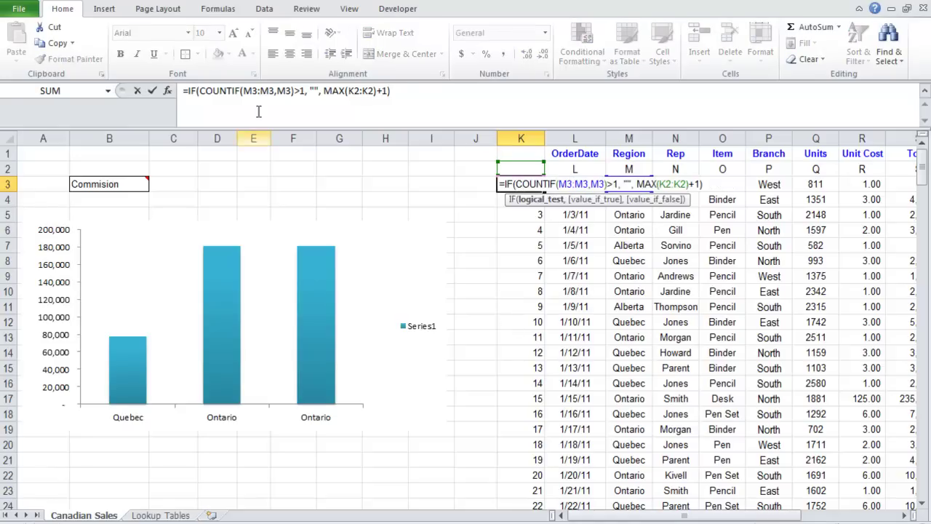
{"action": "left_click", "coordinate": [352, 91]}
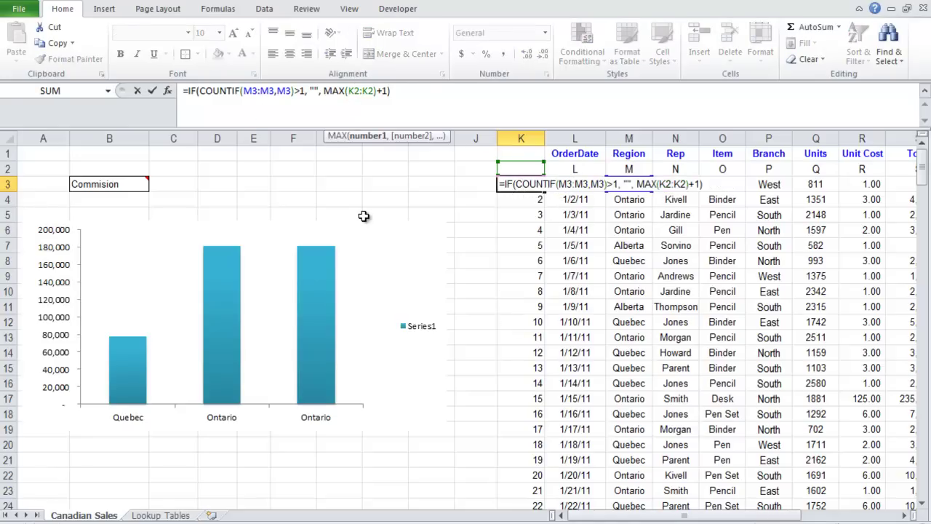
{"action": "key", "text": "F4"}
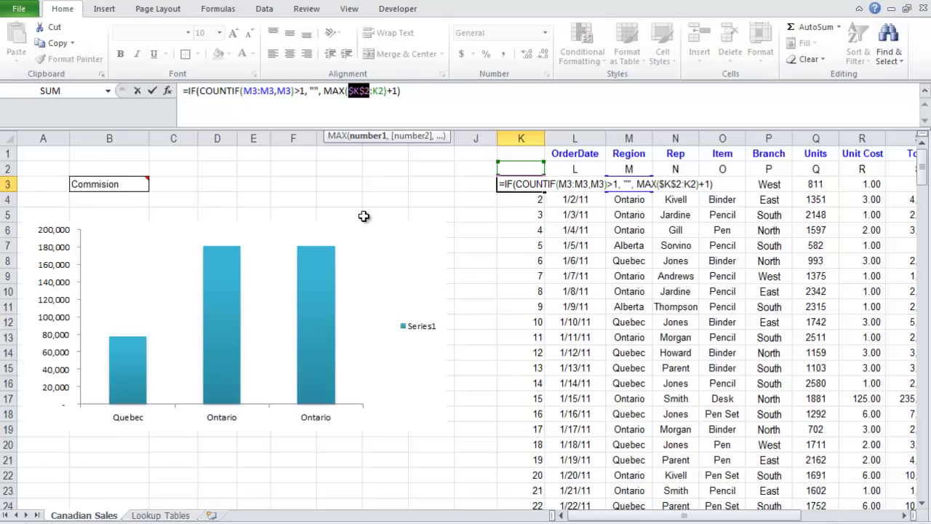
{"action": "left_click", "coordinate": [244, 91]}
{"action": "left_click", "coordinate": [256, 136]}
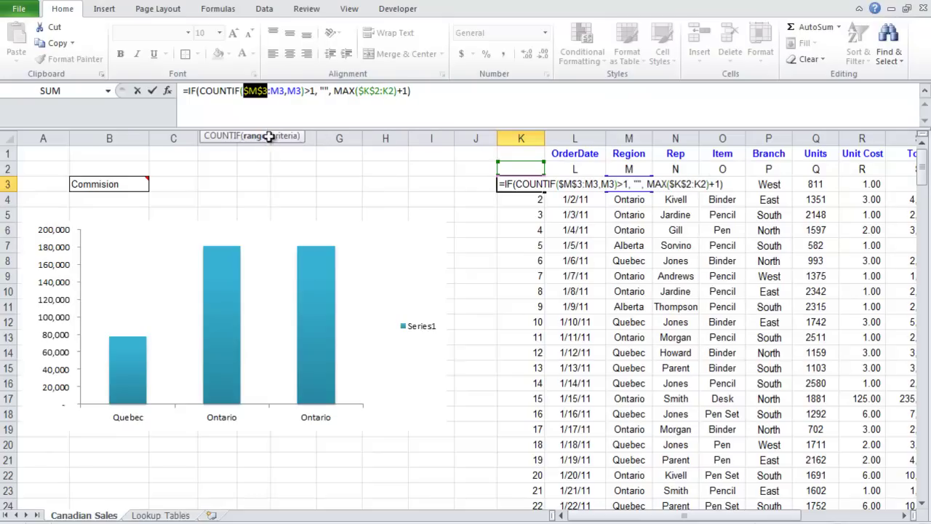
{"action": "key", "text": "F4"}
{"action": "key", "text": "ctrl+Return"}
{"action": "double_click", "coordinate": [542, 189]}
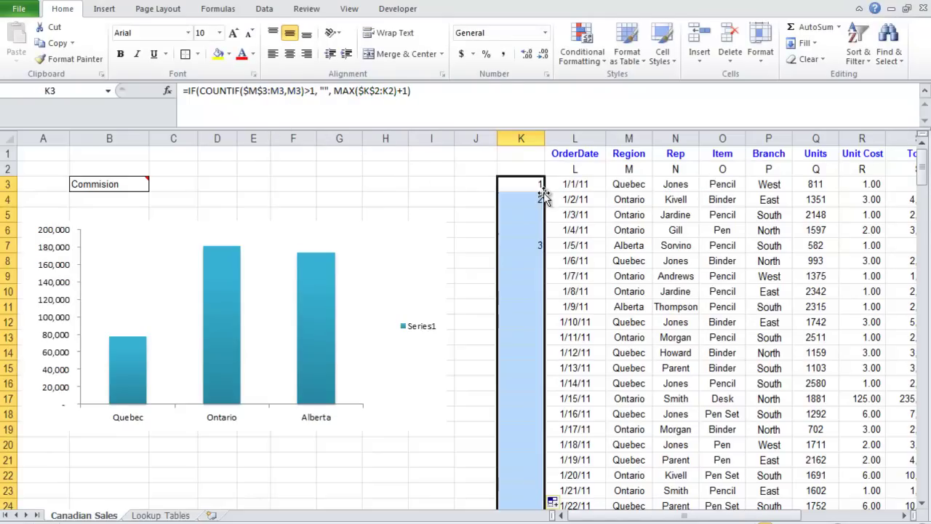
Check how the ranges expand in the filled column K formulas, in the last data row and in K6.
{"action": "scroll", "coordinate": [553, 284], "scroll_direction": "down", "scroll_amount": 1}
{"action": "scroll", "coordinate": [526, 242], "scroll_direction": "up", "scroll_amount": 1}
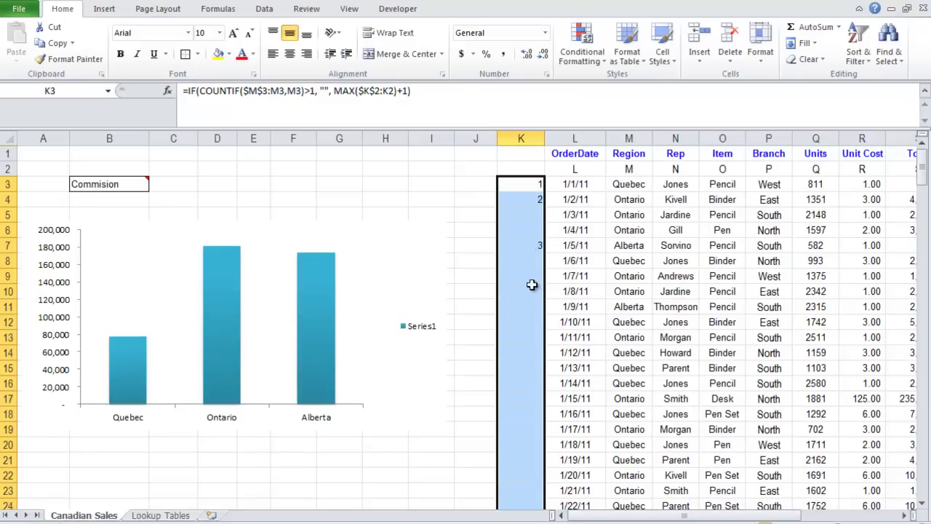
{"action": "key", "text": "ctrl+Down"}
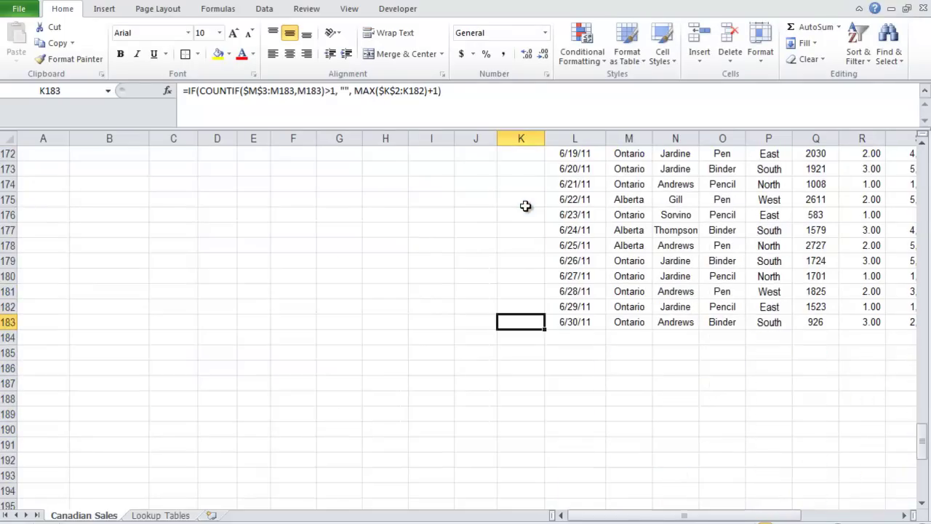
{"action": "middle_click", "coordinate": [529, 289]}
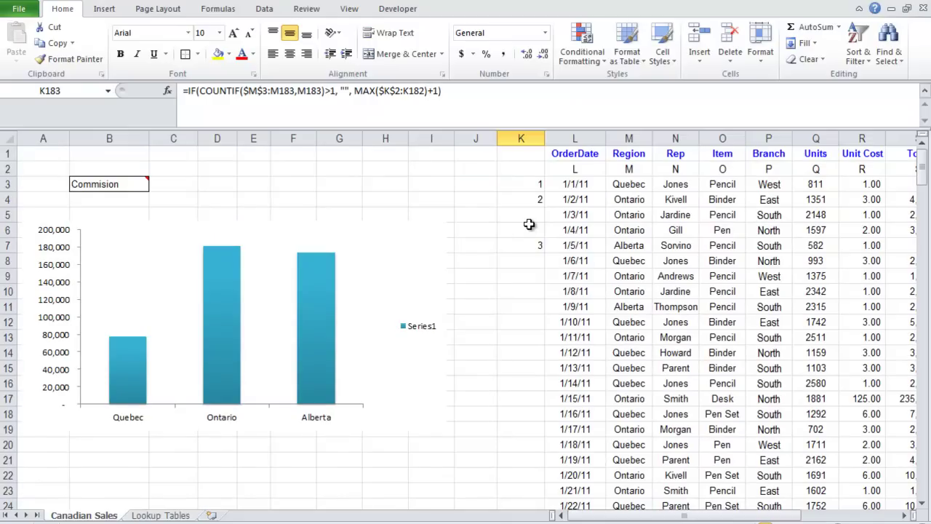
{"action": "double_click", "coordinate": [529, 226]}
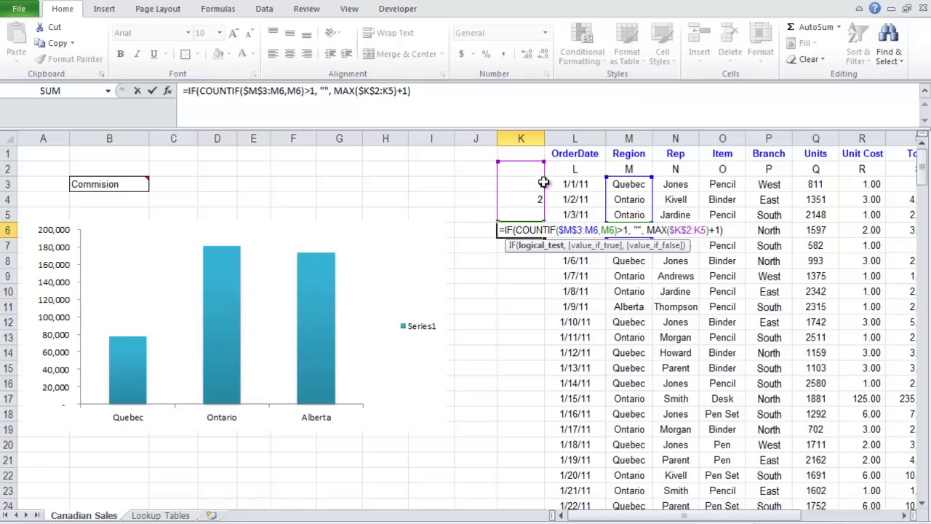
{"action": "key", "text": "Escape"}
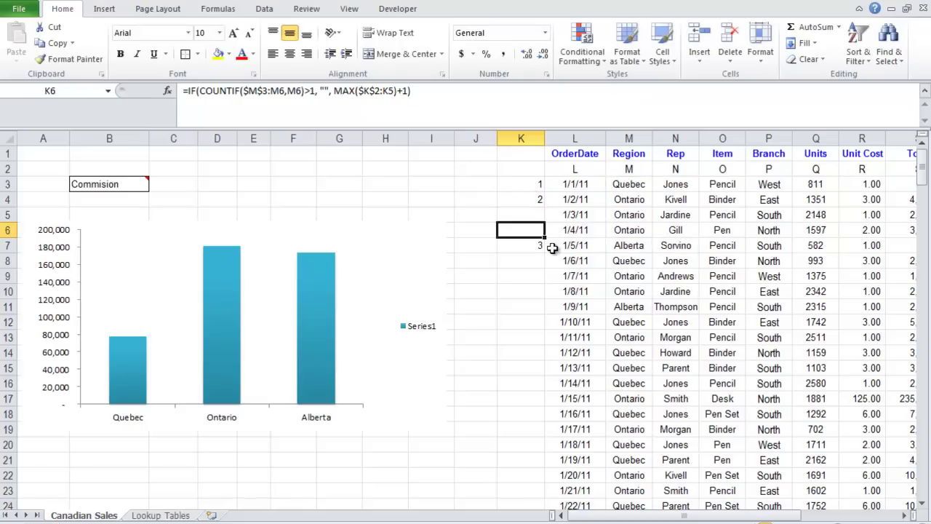
Compare the unique-region numbering in column K with the Region values in column M.
{"action": "left_click", "coordinate": [628, 263]}
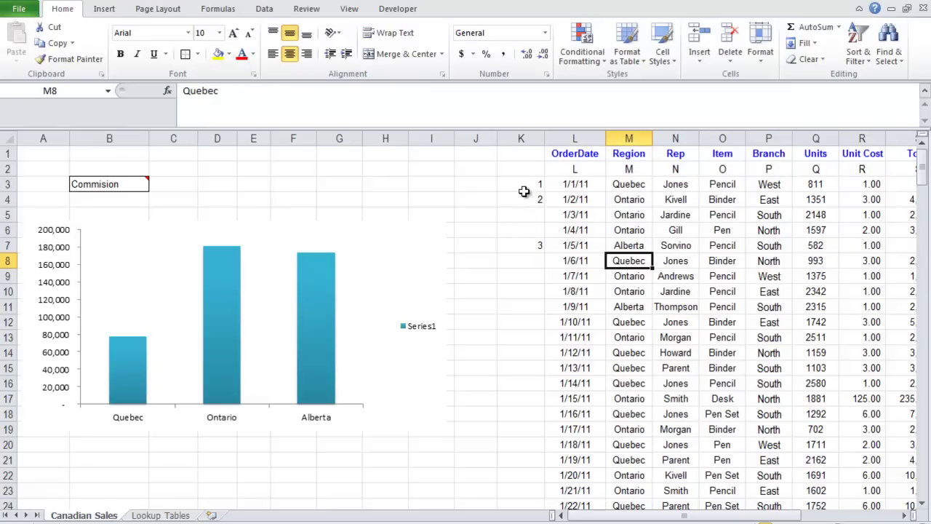
{"action": "left_click_drag", "start_coordinate": [527, 180], "coordinate": [536, 489]}
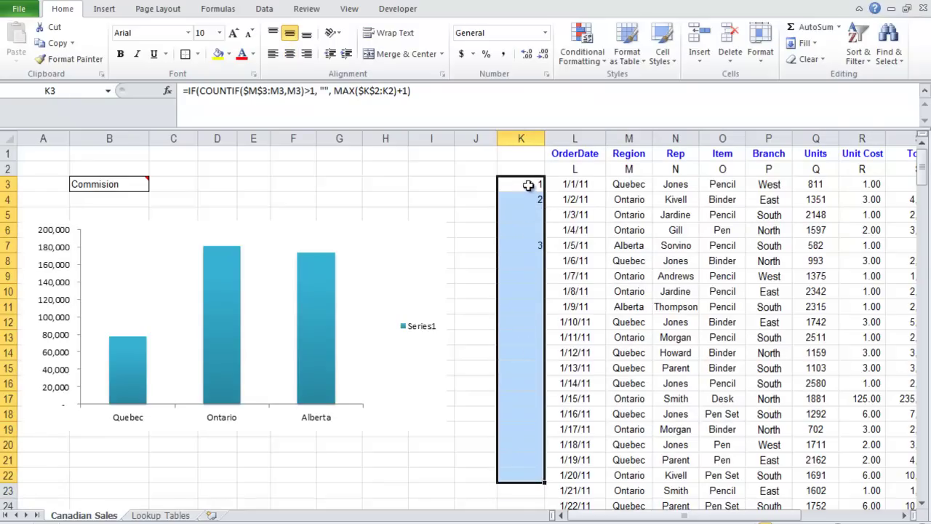
{"action": "left_click_drag", "start_coordinate": [526, 182], "coordinate": [558, 484]}
{"action": "scroll", "coordinate": [586, 243], "scroll_direction": "up", "scroll_amount": 17}
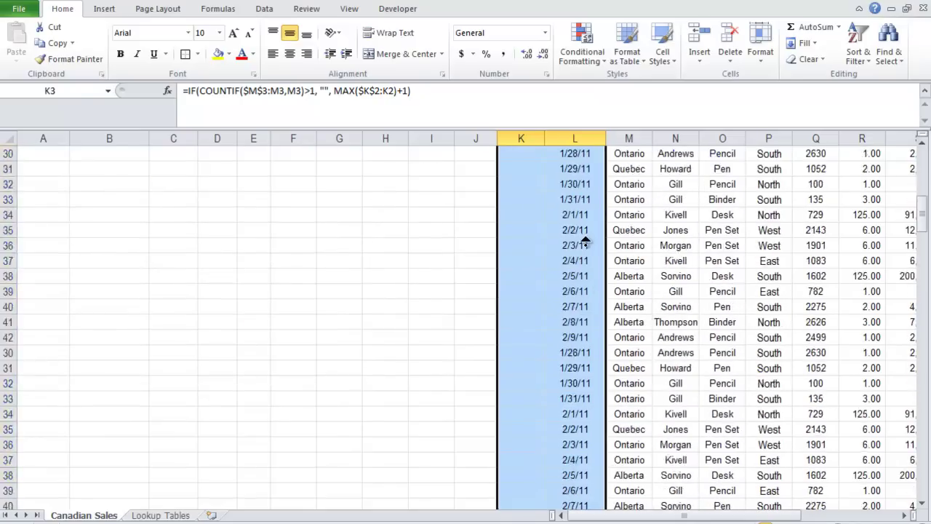
{"action": "left_click_drag", "start_coordinate": [630, 186], "coordinate": [630, 398]}
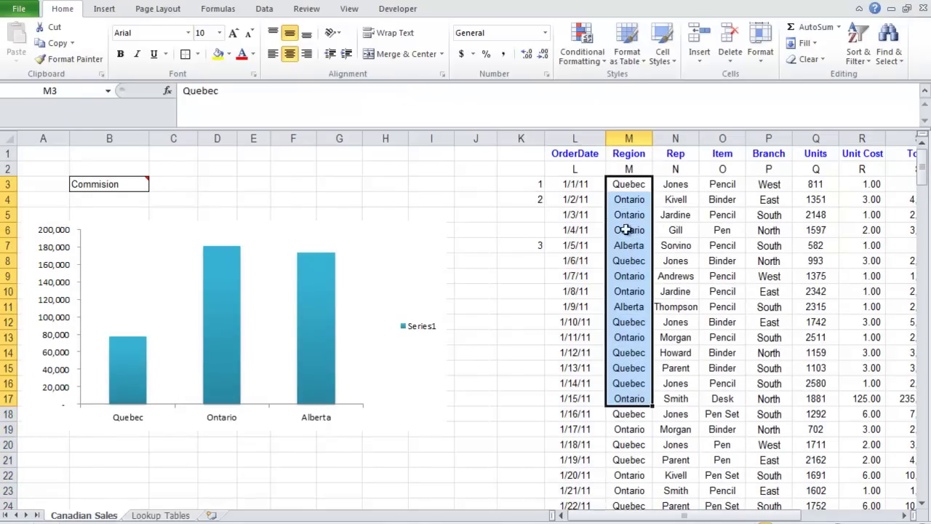
{"action": "scroll", "coordinate": [567, 251], "scroll_direction": "right", "scroll_amount": 5}
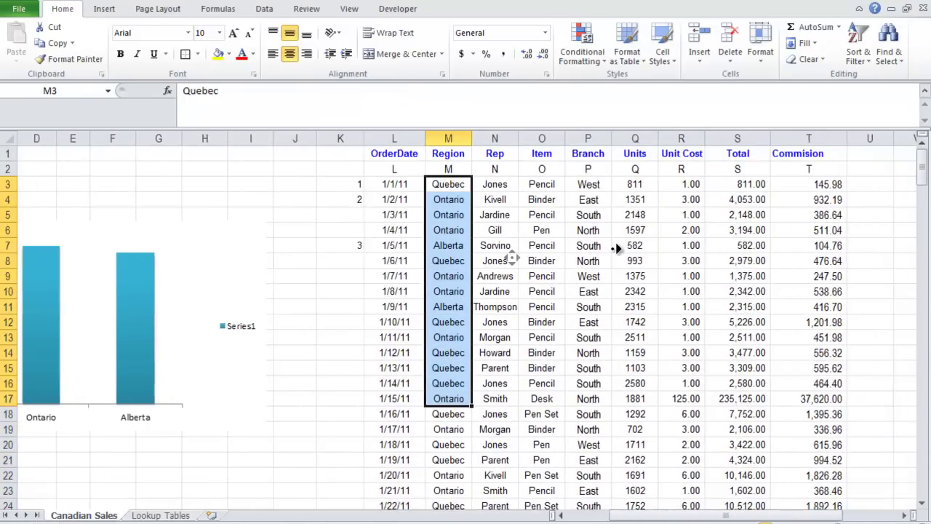
Replace the Region formula in W3 with a new VLOOKUP that uses V3 as the lookup value.
{"action": "left_click", "coordinate": [724, 195]}
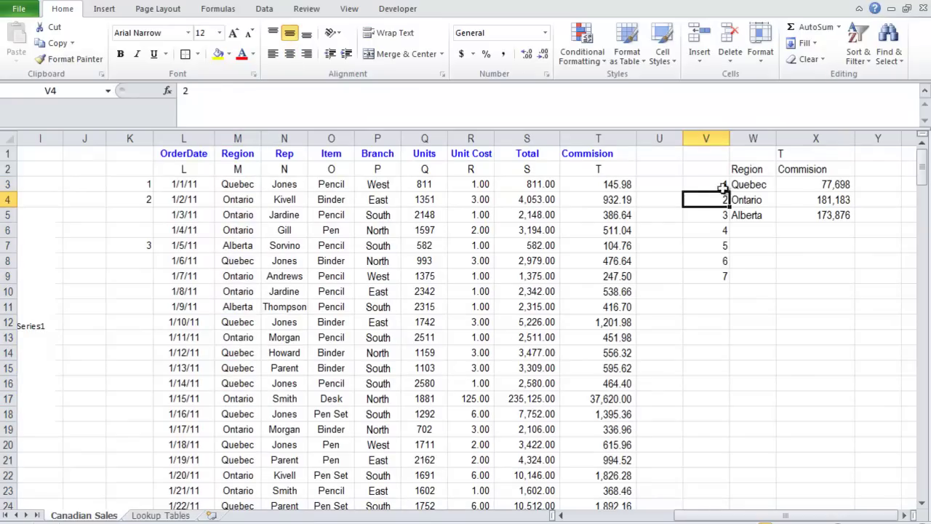
{"action": "left_click", "coordinate": [734, 184]}
{"action": "left_click_drag", "start_coordinate": [183, 90], "coordinate": [634, 116]}
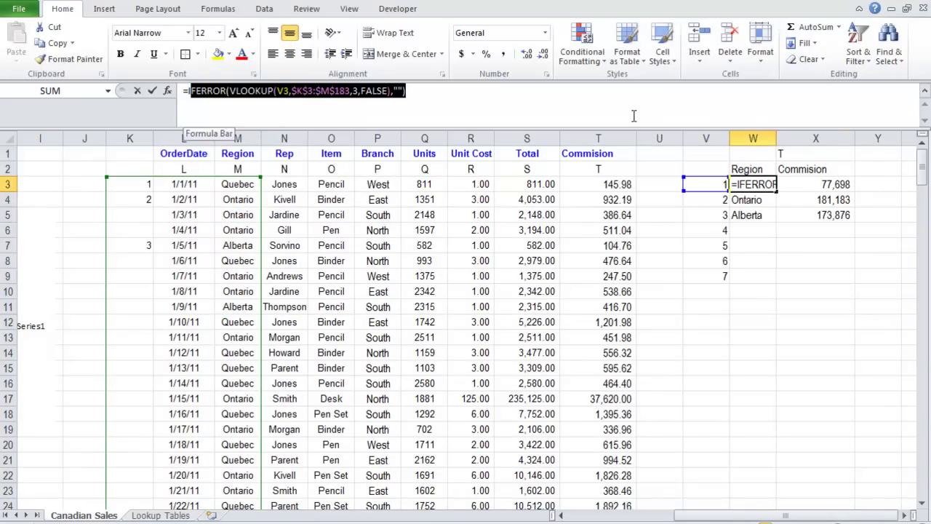
{"action": "type", "text": "=I"}
{"action": "key", "text": "BackSpace"}
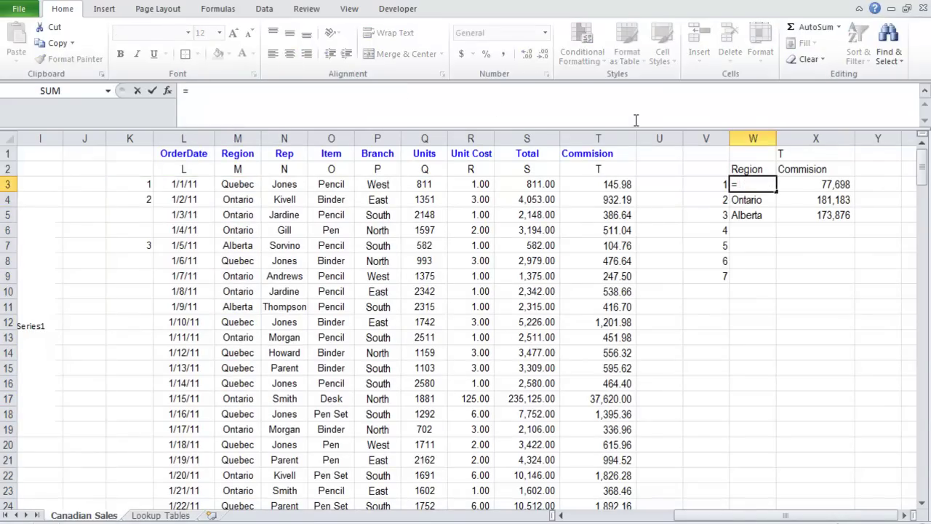
{"action": "type", "text": "vlookup("}
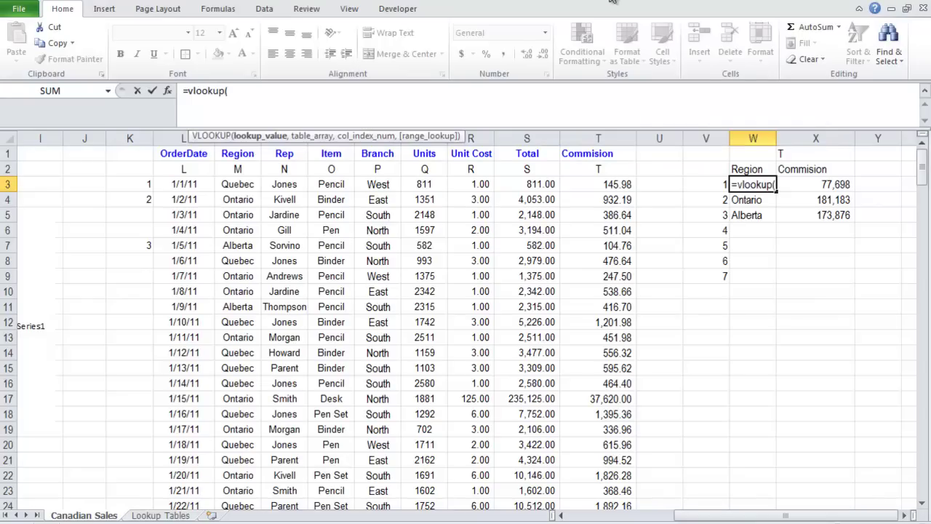
{"action": "left_click", "coordinate": [711, 187]}
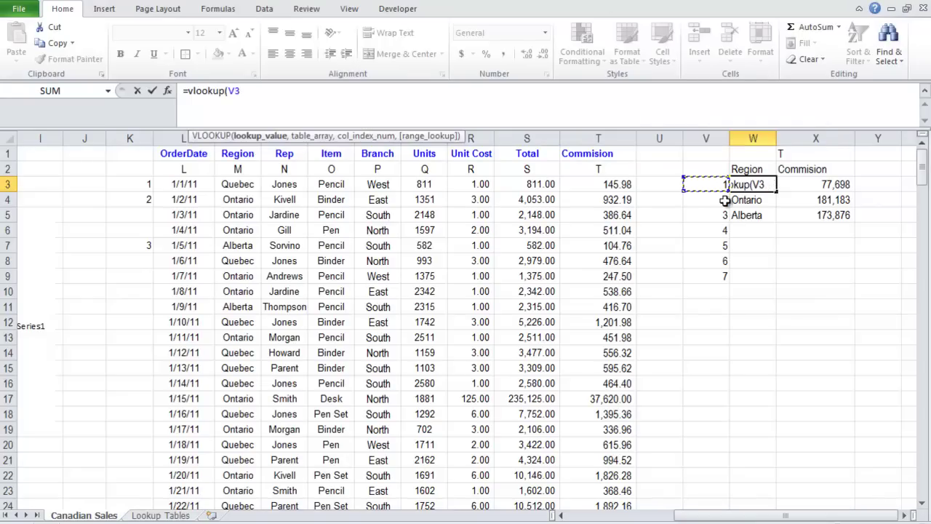
{"action": "type", "text": ","}
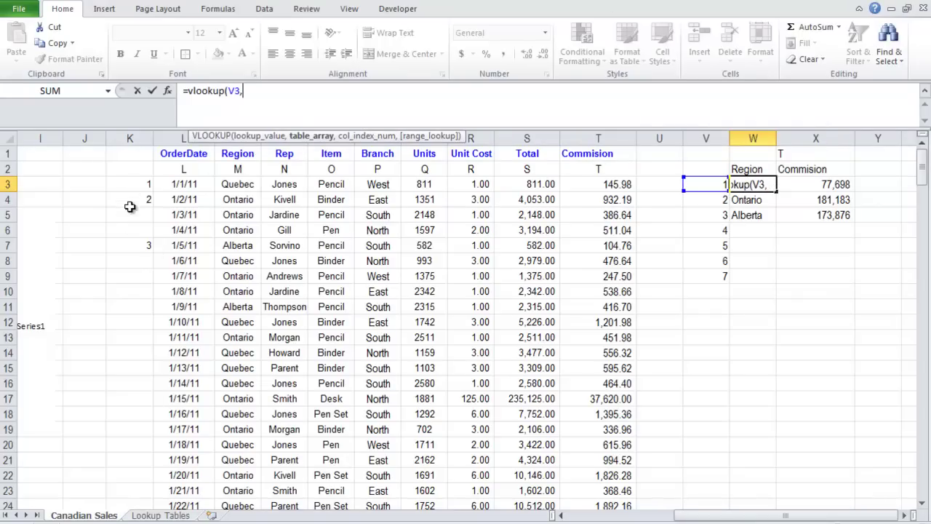
Complete the W3 VLOOKUP with table array $K$3:$T$183, column index 3 and FALSE, and enter it.
{"action": "left_click_drag", "start_coordinate": [133, 183], "coordinate": [598, 495]}
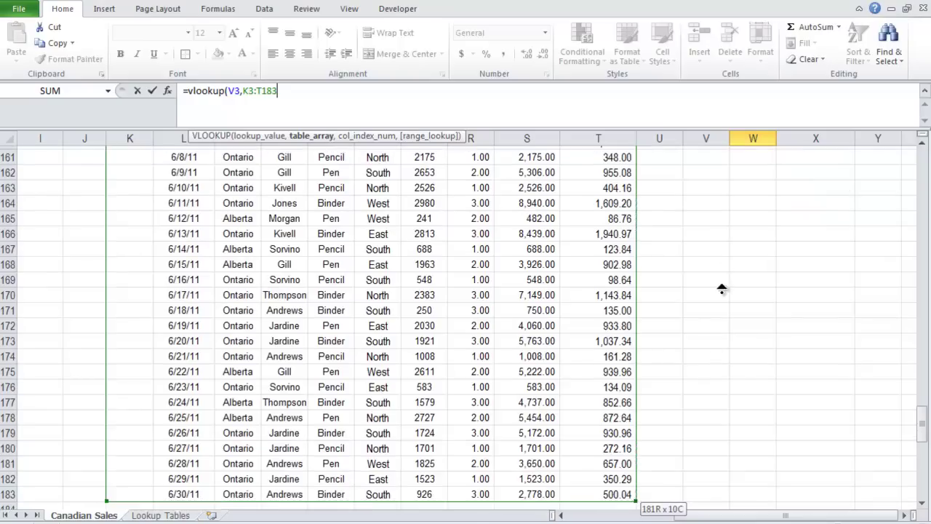
{"action": "scroll", "coordinate": [713, 337], "scroll_direction": "up", "scroll_amount": 20}
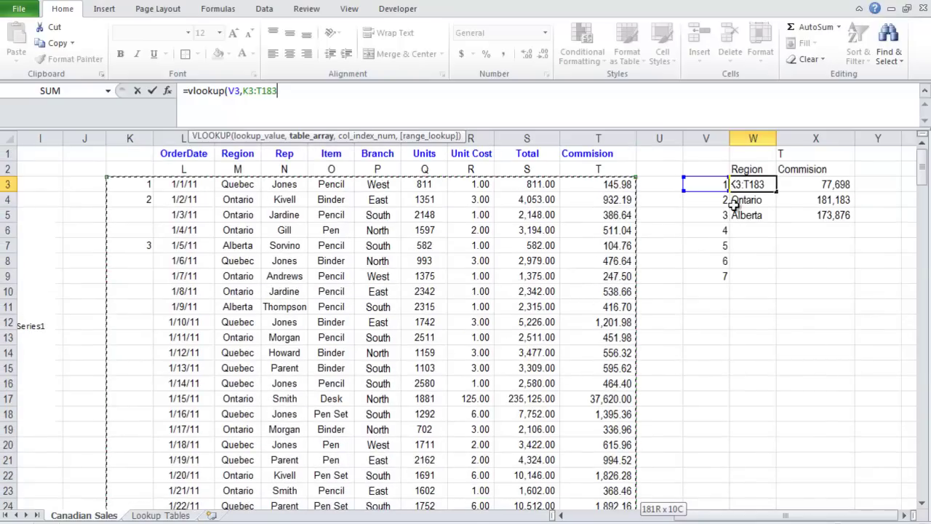
{"action": "key", "text": "F4"}
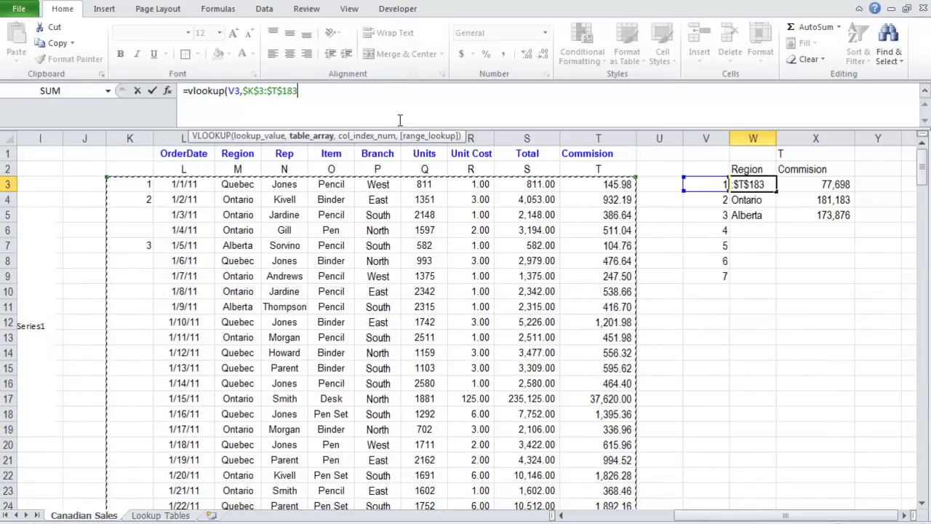
{"action": "type", "text": ",3,fals"}
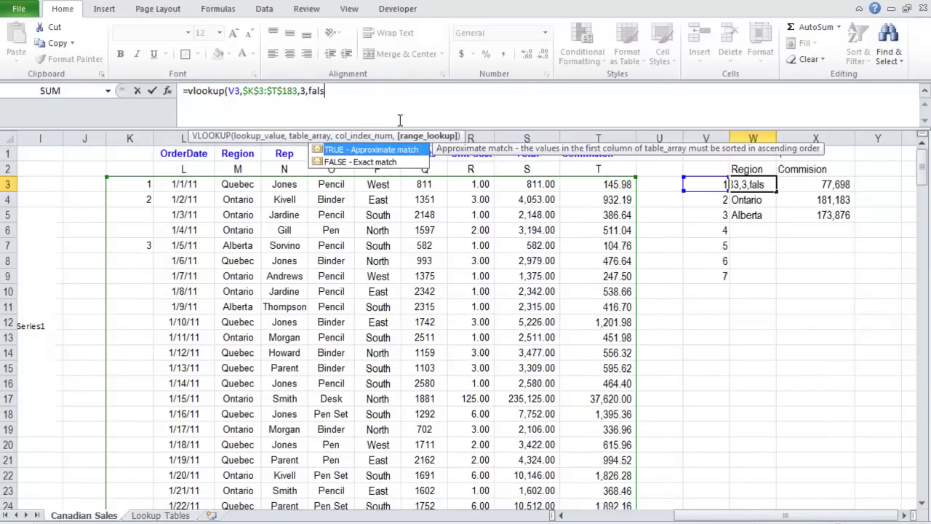
{"action": "type", "text": "e)"}
{"action": "key", "text": "ctrl+Return"}
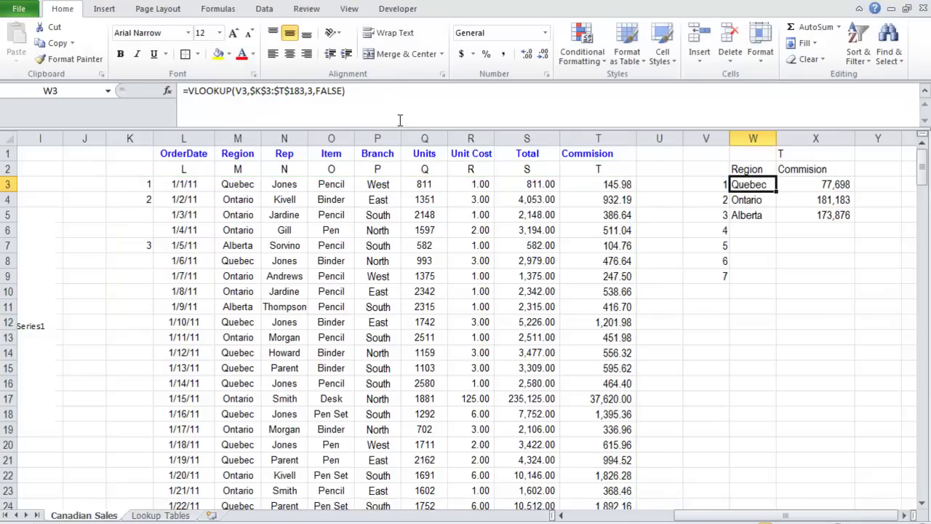
Wrap the W3 VLOOKUP in IFERROR with "" as the error value, and enter it.
{"action": "left_click", "coordinate": [187, 91]}
{"action": "type", "text": "iferror("}
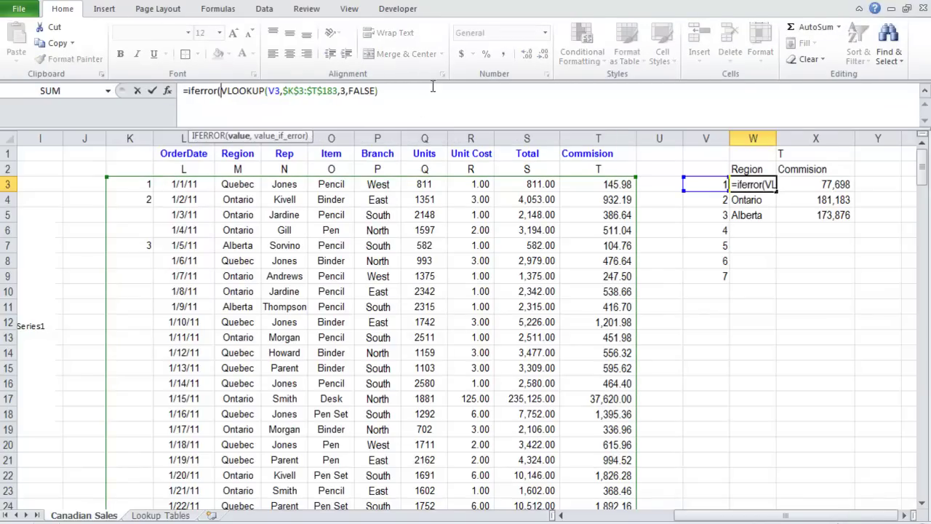
{"action": "left_click", "coordinate": [439, 97]}
{"action": "type", "text": ",\"\""}
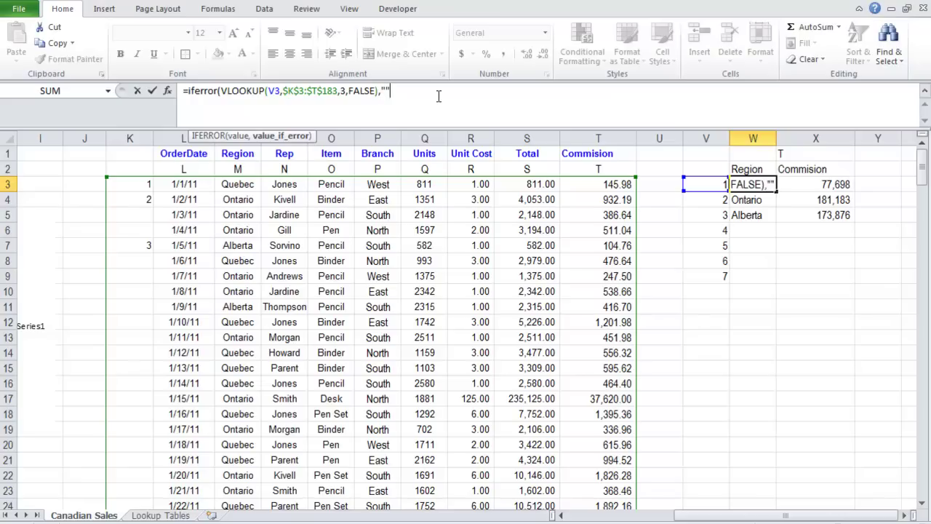
{"action": "type", "text": ")"}
{"action": "key", "text": "ctrl+Return"}
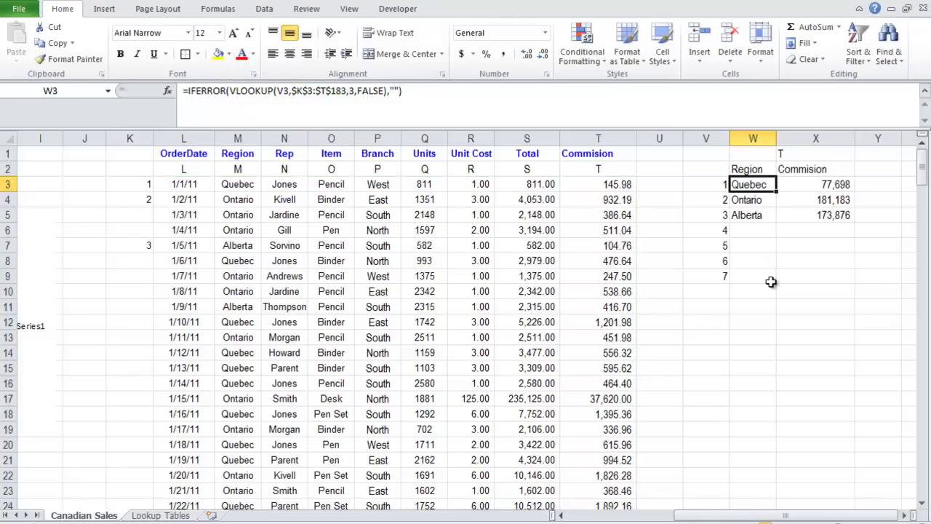
Fill the W3 formula down through W9 and check the formulas in the Region column.
{"action": "left_click_drag", "start_coordinate": [779, 191], "coordinate": [778, 272]}
{"action": "left_click", "coordinate": [767, 213]}
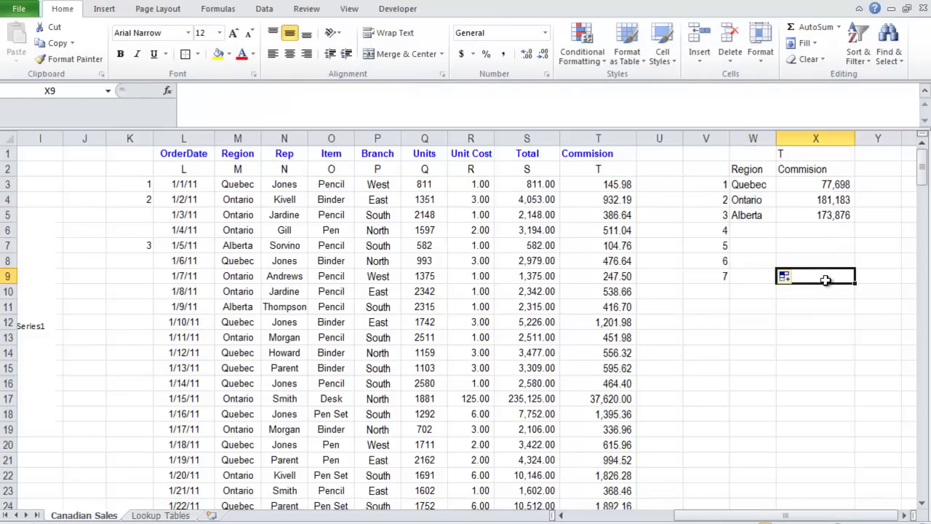
{"action": "left_click", "coordinate": [751, 244]}
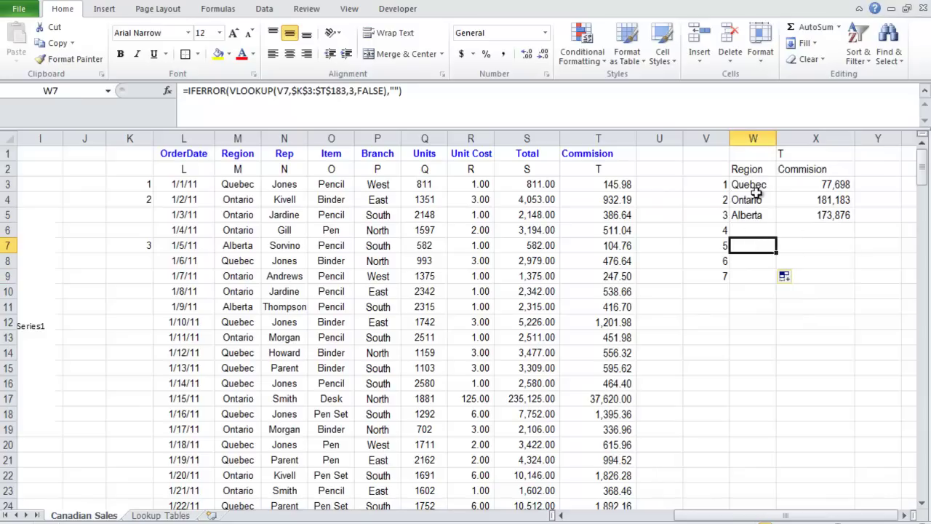
{"action": "left_click_drag", "start_coordinate": [754, 199], "coordinate": [754, 337]}
{"action": "mouse_move", "coordinate": [755, 352]}
{"action": "left_mouse_down"}
{"action": "mouse_move", "coordinate": [762, 386]}
{"action": "mouse_move", "coordinate": [772, 196]}
{"action": "mouse_move", "coordinate": [771, 345]}
{"action": "left_mouse_up"}
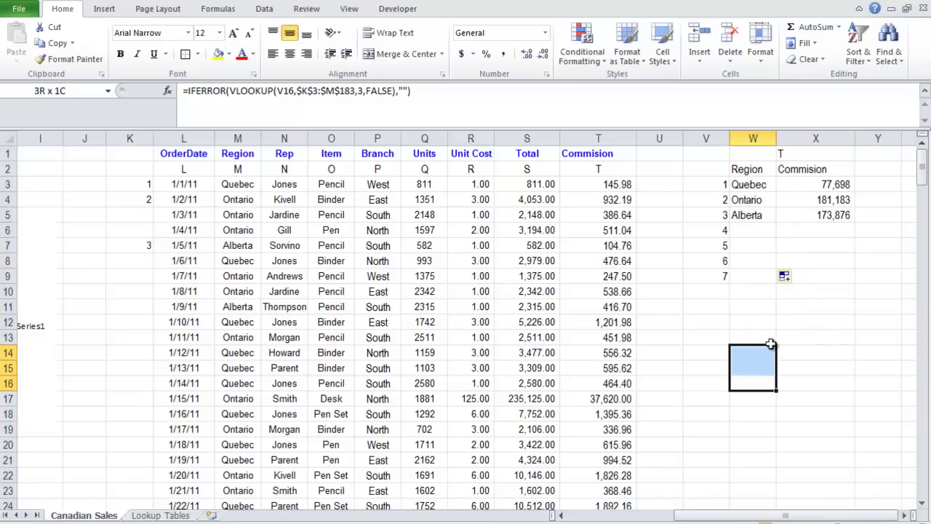
Clear the Commision formulas in X3:X7.
{"action": "left_click_drag", "start_coordinate": [836, 184], "coordinate": [832, 251]}
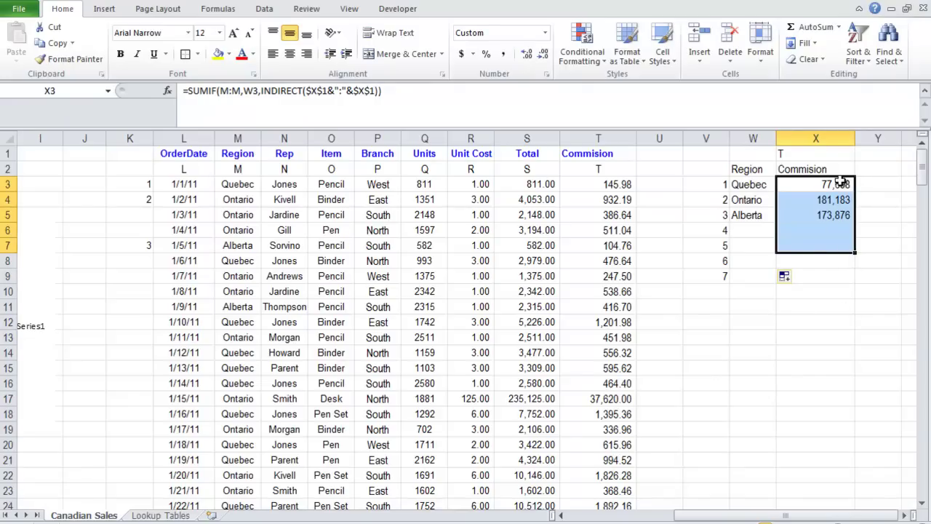
{"action": "key", "text": "Delete"}
{"action": "left_click", "coordinate": [851, 355]}
Start a SUMIF formula in X3 with column M:M as the range and W3 as the criteria.
{"action": "left_click", "coordinate": [821, 186]}
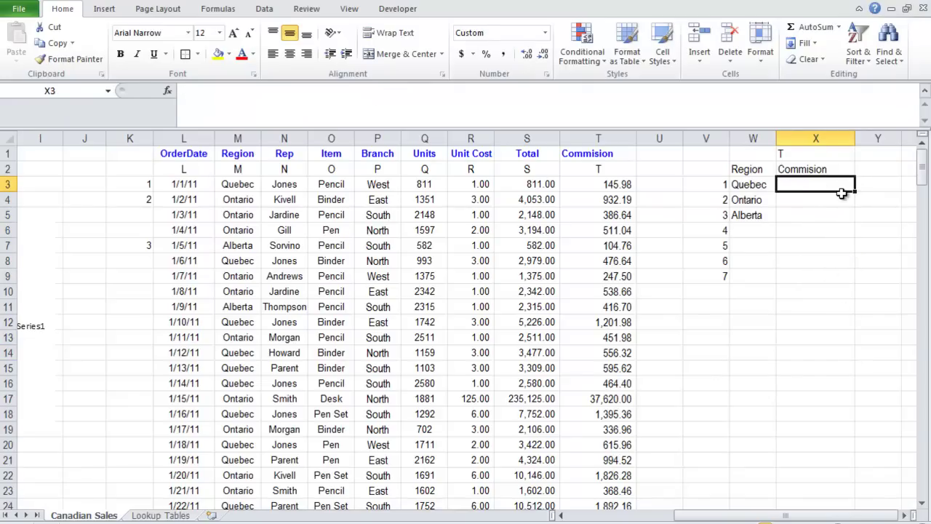
{"action": "type", "text": "=sumif("}
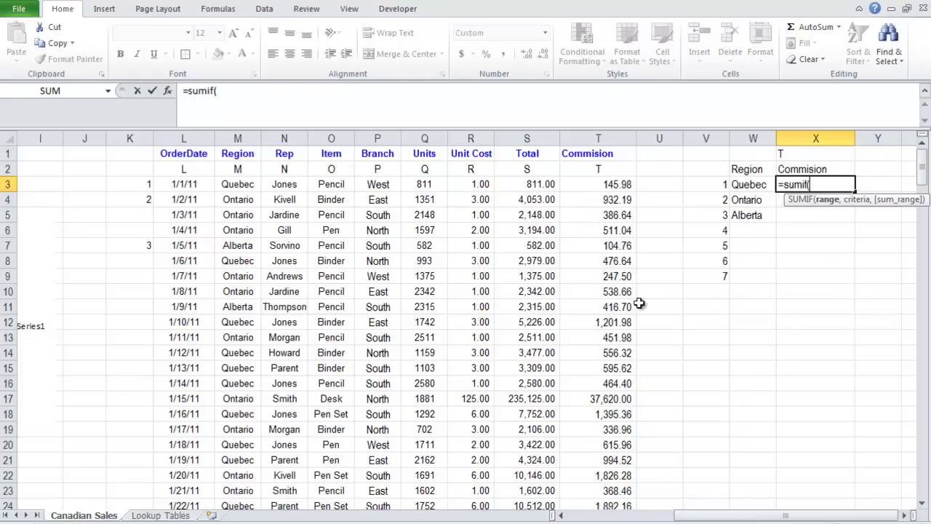
{"action": "middle_click", "coordinate": [729, 302]}
{"action": "left_click", "coordinate": [319, 139]}
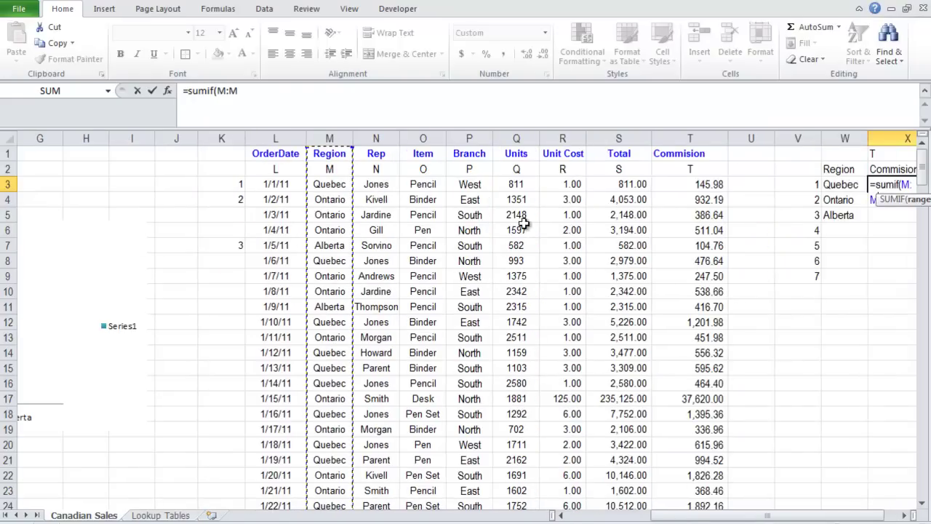
{"action": "middle_click", "coordinate": [680, 280]}
{"action": "middle_click", "coordinate": [717, 274]}
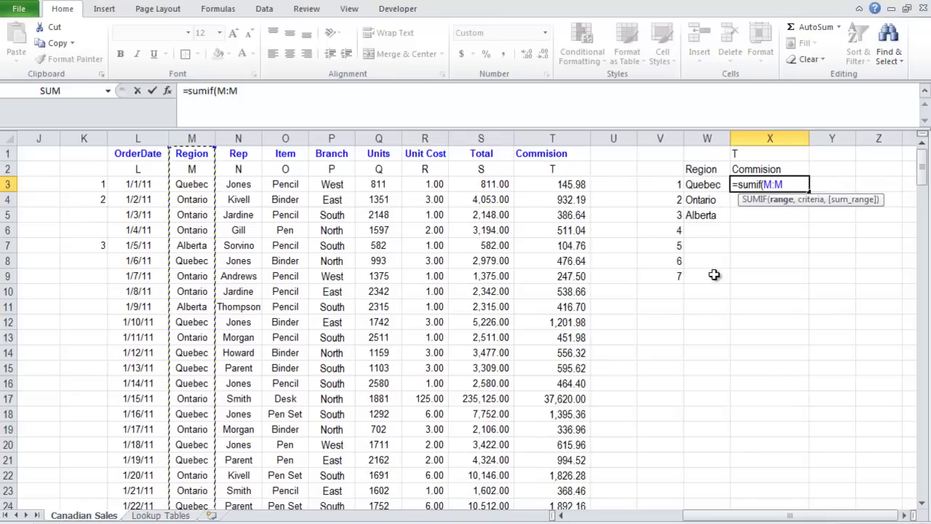
{"action": "type", "text": ","}
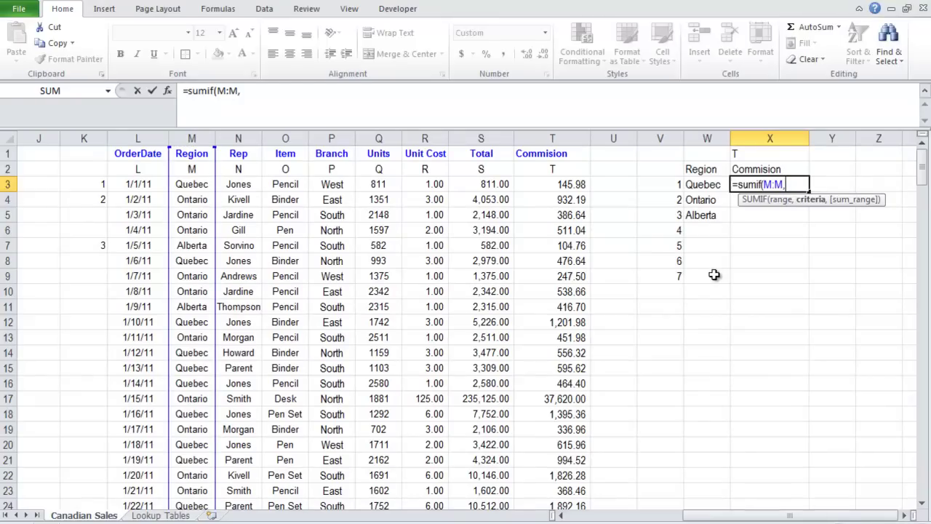
{"action": "left_click", "coordinate": [713, 185]}
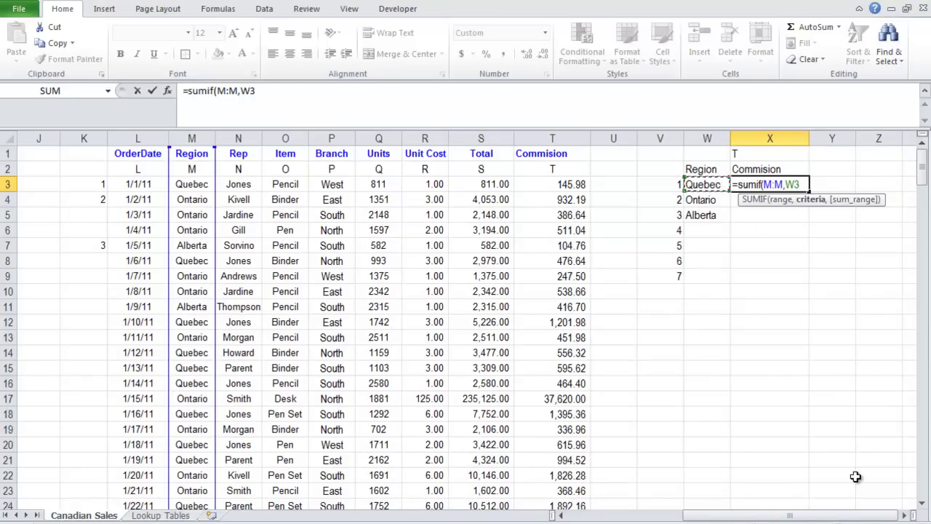
{"action": "type", "text": ","}
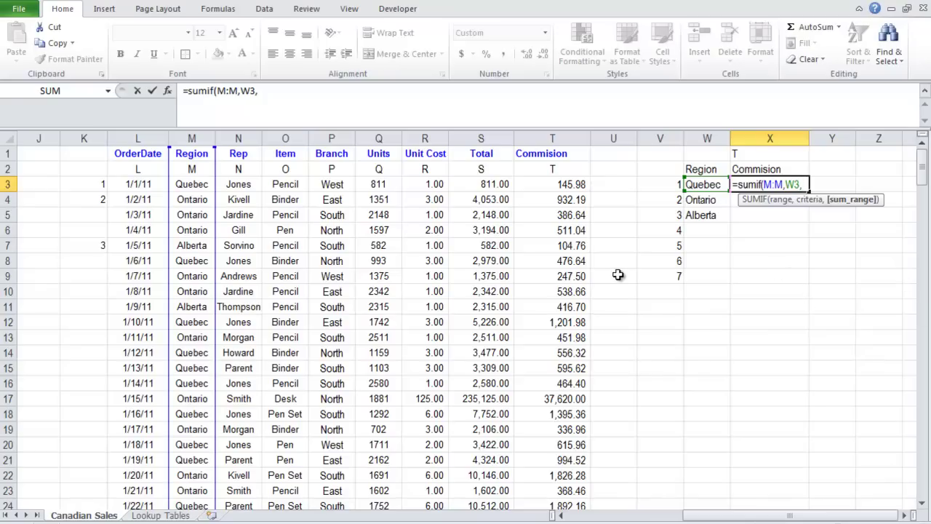
Complete the X3 SUMIF with INDIRECT(X1&":"&X1) as the sum range, enter it, and fill it down through X12.
{"action": "type", "text": "indirect("}
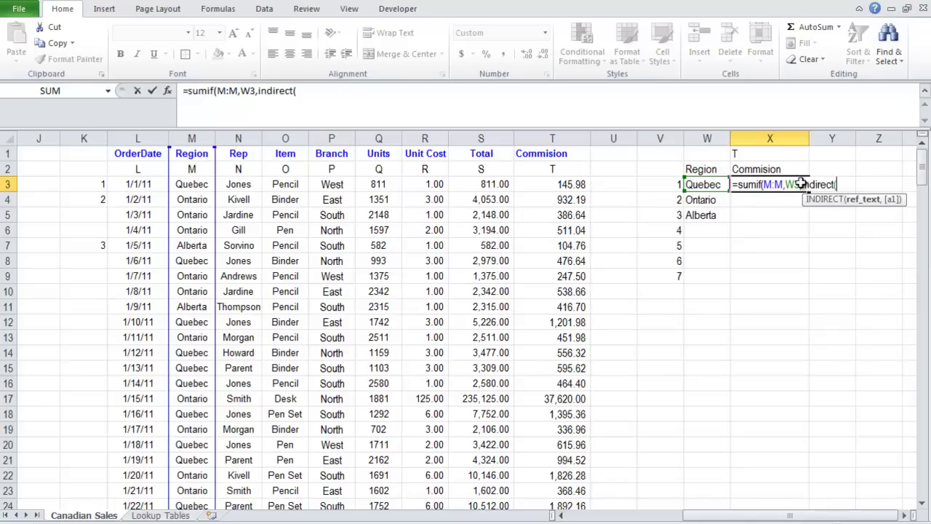
{"action": "left_click", "coordinate": [752, 153]}
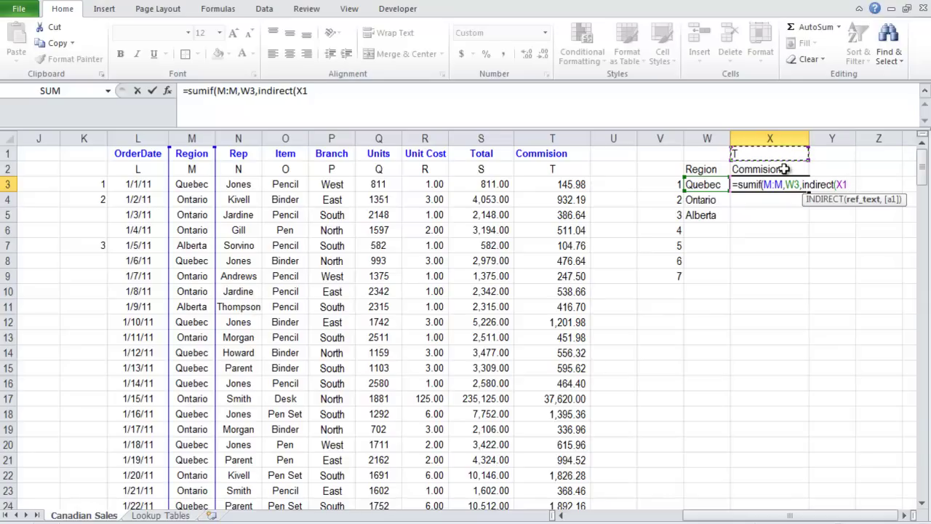
{"action": "type", "text": ":X1"}
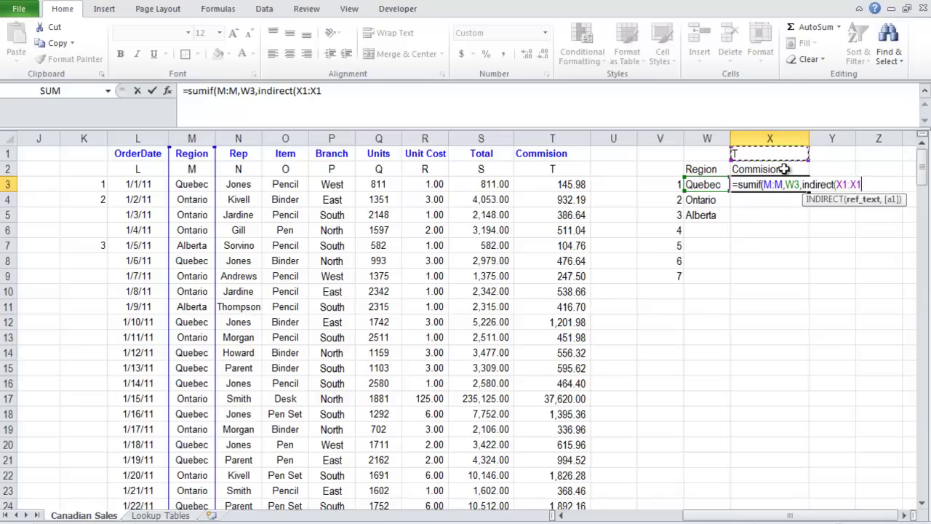
{"action": "left_click_drag", "start_coordinate": [861, 185], "coordinate": [848, 185]}
{"action": "left_click", "coordinate": [848, 183]}
{"action": "type", "text": "&"}
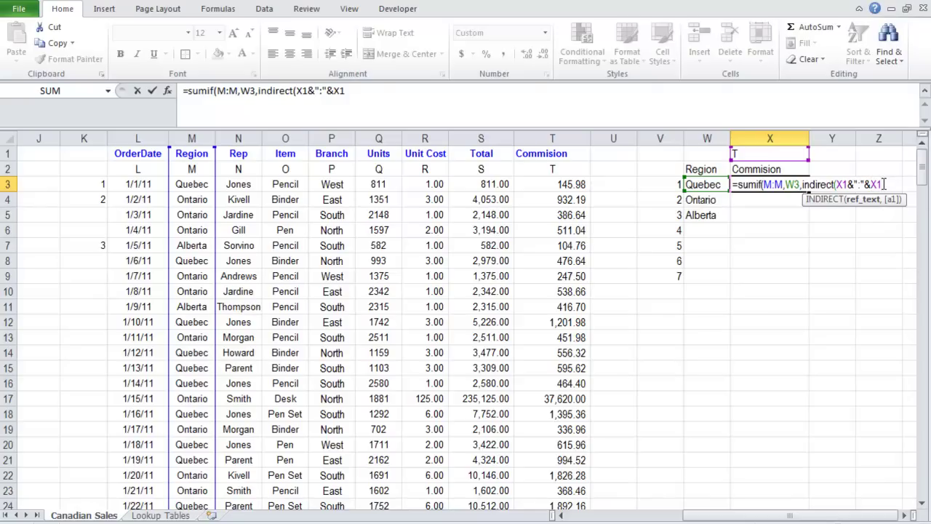
{"action": "key", "text": "ctrl+Return"}
{"action": "left_click_drag", "start_coordinate": [808, 192], "coordinate": [807, 328]}
{"action": "left_click", "coordinate": [787, 185]}
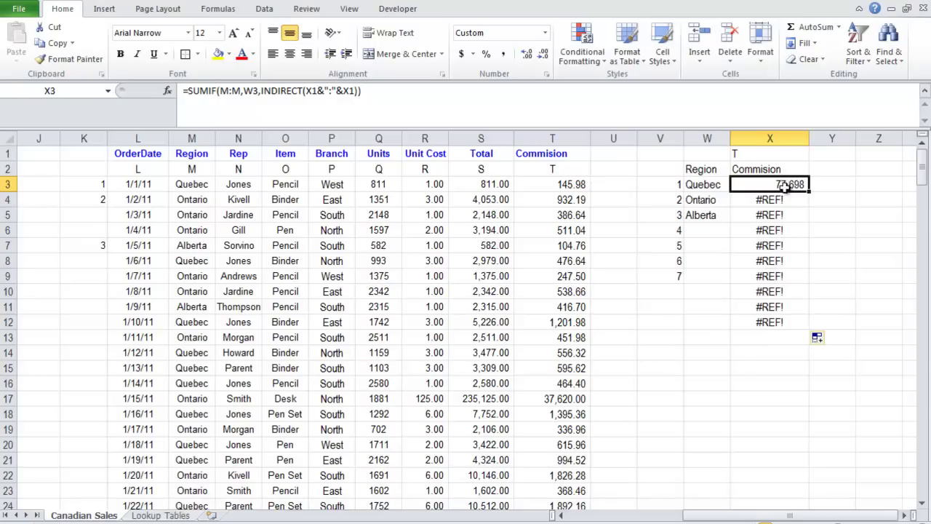
Make both X1 references in the X3 SUMIF formula absolute as $X$1 and update the formulas down through X12.
{"action": "left_click", "coordinate": [355, 91]}
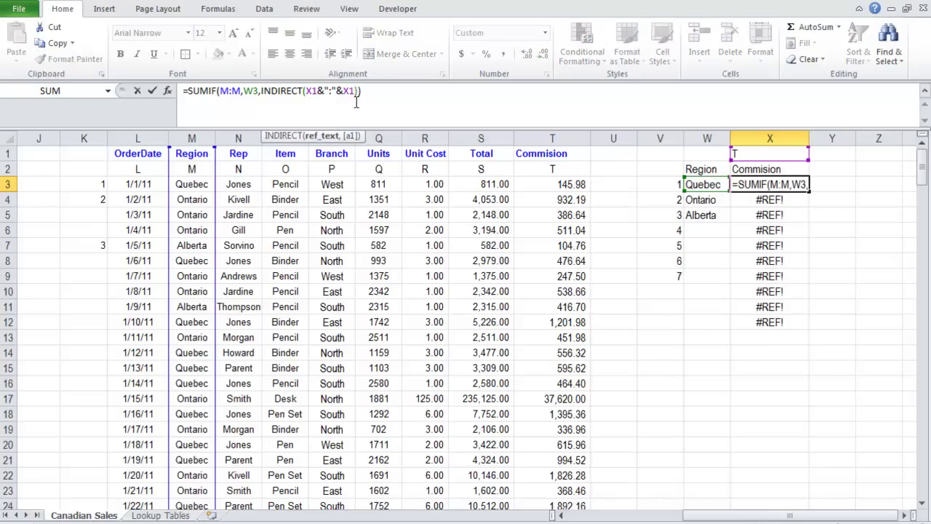
{"action": "key", "text": "F4"}
{"action": "left_click", "coordinate": [310, 91]}
{"action": "key", "text": "F4"}
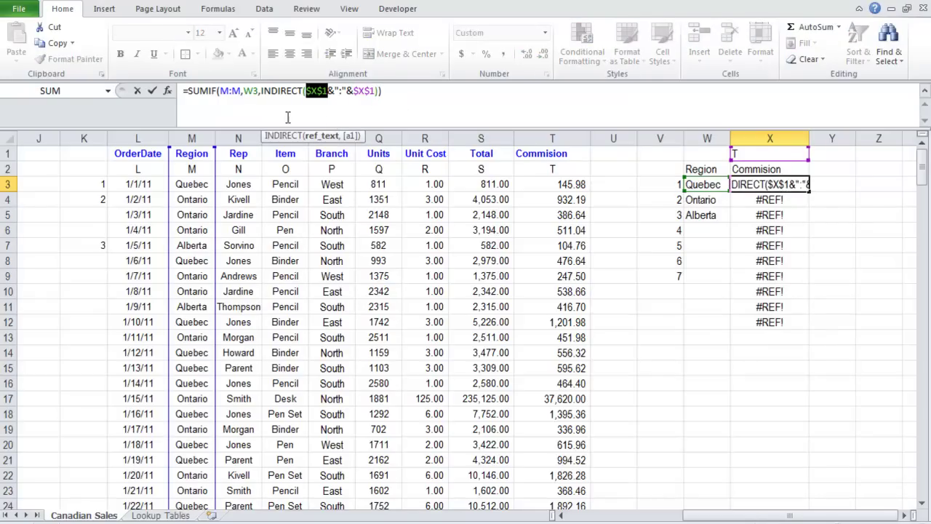
{"action": "key", "text": "ctrl+Return"}
{"action": "left_click", "coordinate": [878, 276]}
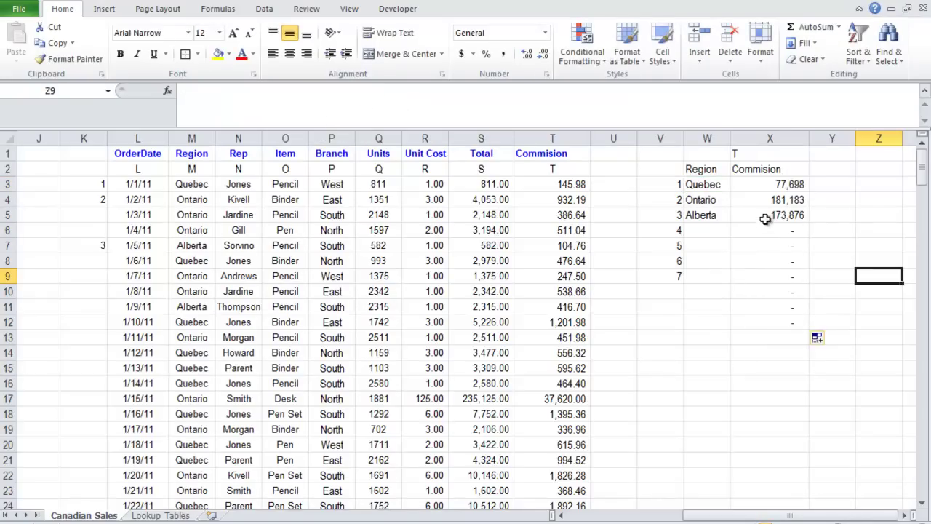
Replace the formula in X1 with the start of an HLOOKUP that uses B3 as the lookup value.
{"action": "left_click", "coordinate": [746, 153]}
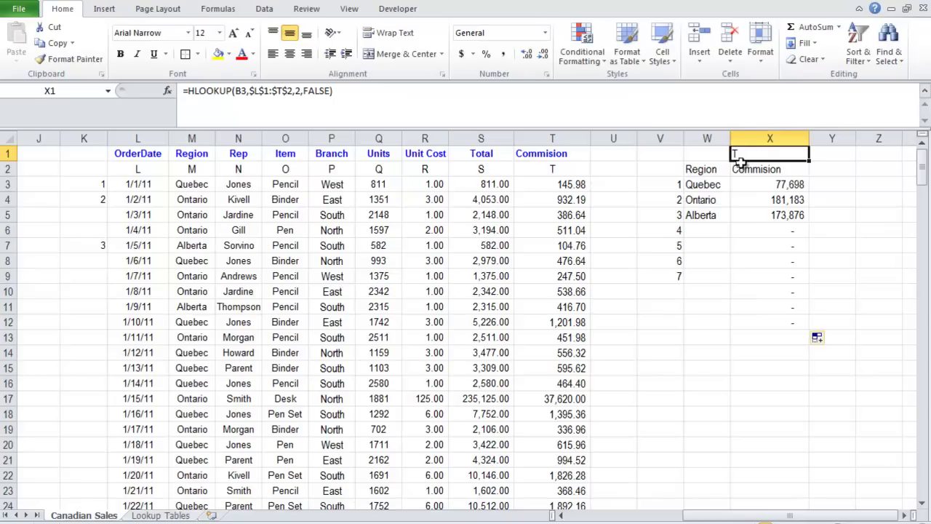
{"action": "left_click", "coordinate": [201, 91]}
{"action": "key", "text": "ctrl+a"}
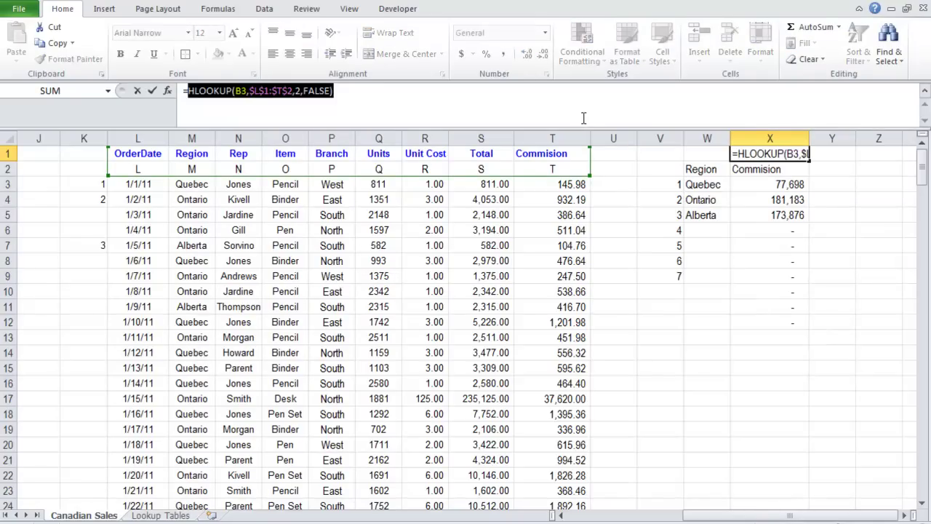
{"action": "type", "text": "="}
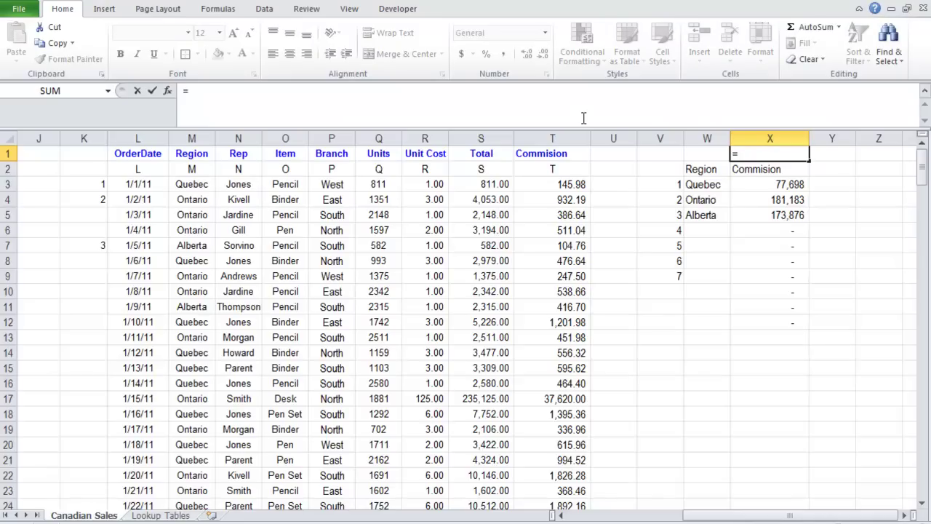
{"action": "type", "text": "hlookup"}
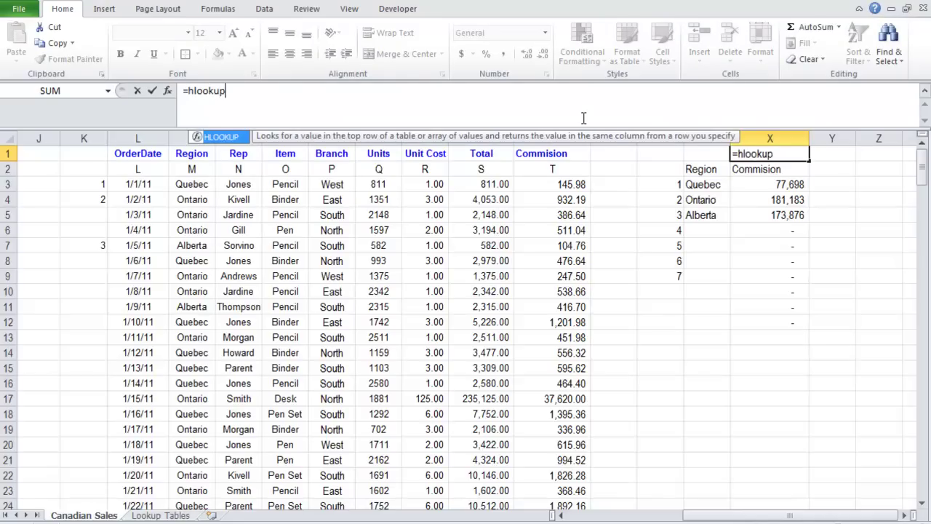
{"action": "type", "text": "("}
{"action": "scroll", "coordinate": [581, 222], "scroll_direction": "left", "scroll_amount": 5}
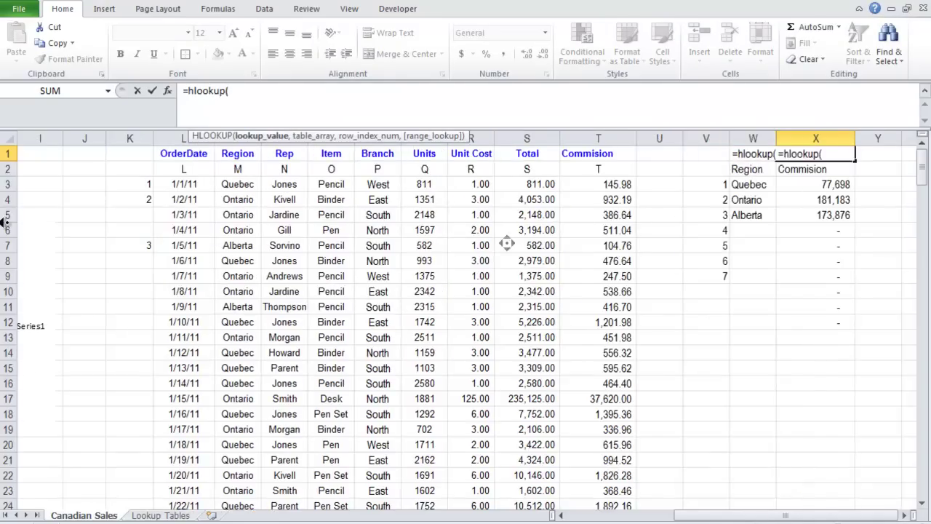
{"action": "left_click", "coordinate": [110, 184]}
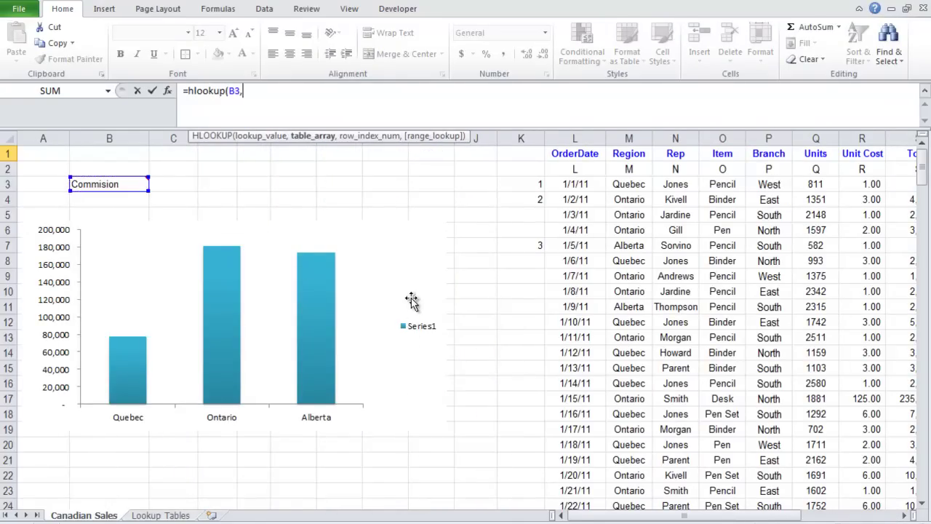
{"action": "scroll", "coordinate": [407, 318], "scroll_direction": "right", "scroll_amount": 3}
{"action": "type", "text": ","}
Complete the X1 HLOOKUP with table array $L$1:$T$2, row index 2 and FALSE for an exact match, and enter it.
{"action": "left_click_drag", "start_coordinate": [354, 159], "coordinate": [763, 169]}
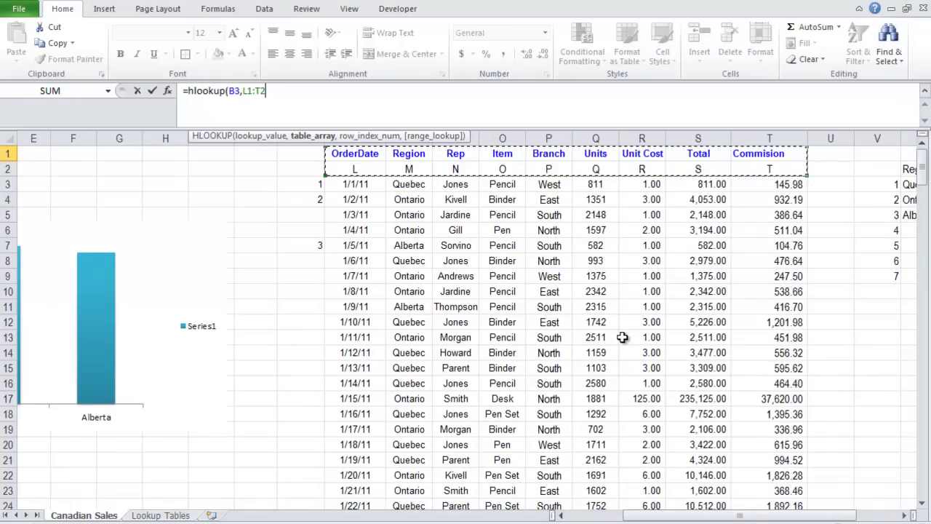
{"action": "key", "text": "F4"}
{"action": "scroll", "coordinate": [429, 260], "scroll_direction": "right", "scroll_amount": 6}
{"action": "type", "text": ","}
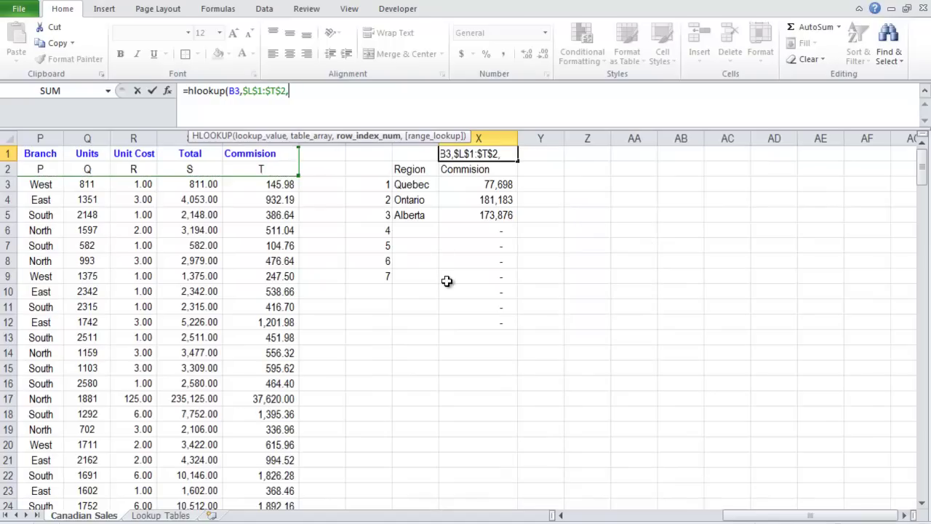
{"action": "type", "text": "2,"}
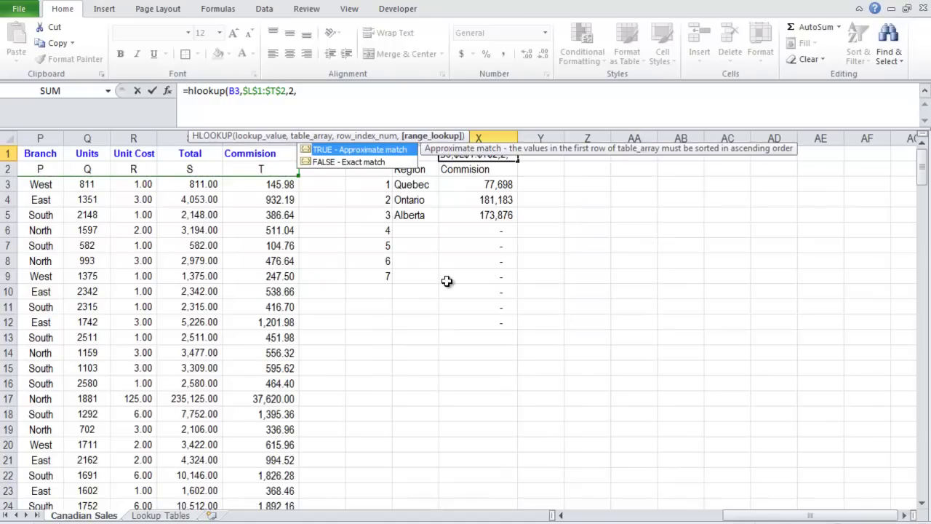
{"action": "type", "text": "false)"}
{"action": "key", "text": "ctrl+Return"}
{"action": "left_click", "coordinate": [544, 231]}
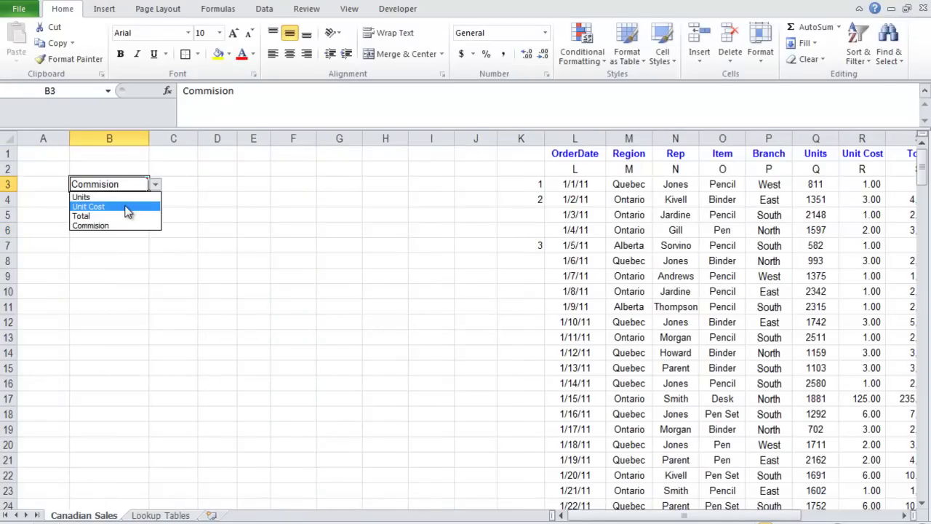
Choose Unit Cost in the B3 drop-down list and check the column-letter lookup in X1.
{"action": "left_click", "coordinate": [128, 210]}
{"action": "scroll", "coordinate": [250, 284], "scroll_direction": "right", "scroll_amount": 5}
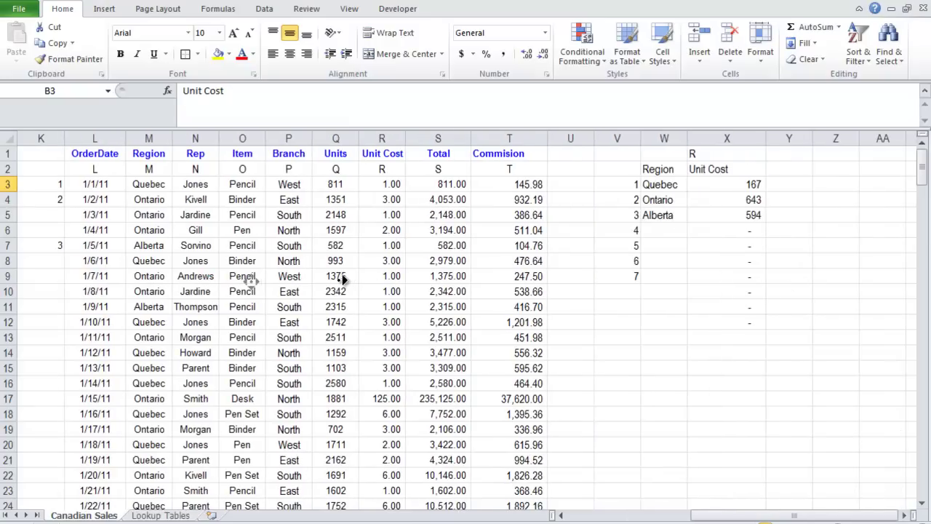
{"action": "left_click", "coordinate": [711, 155]}
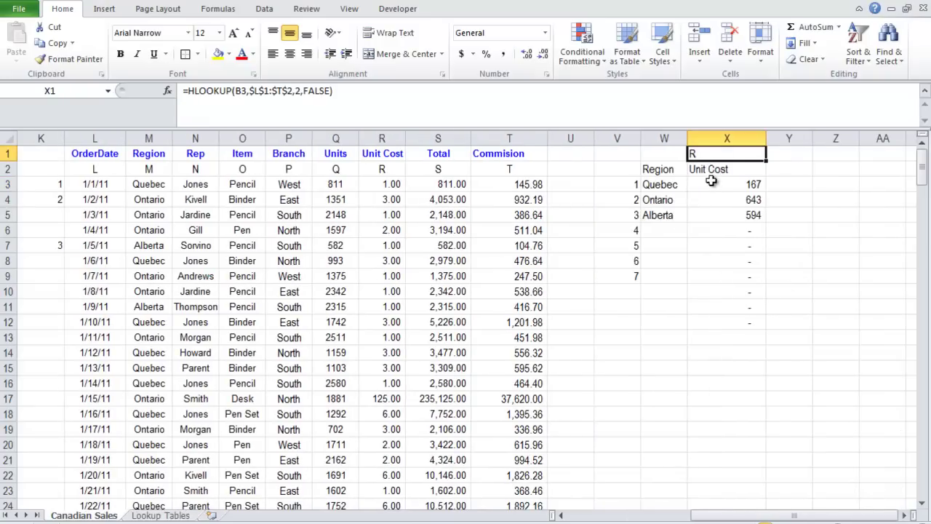
Examine the Unit Cost column, the column-letter formula in R2, the header row, and the formulas in X1 and X3.
{"action": "left_click_drag", "start_coordinate": [382, 154], "coordinate": [385, 429]}
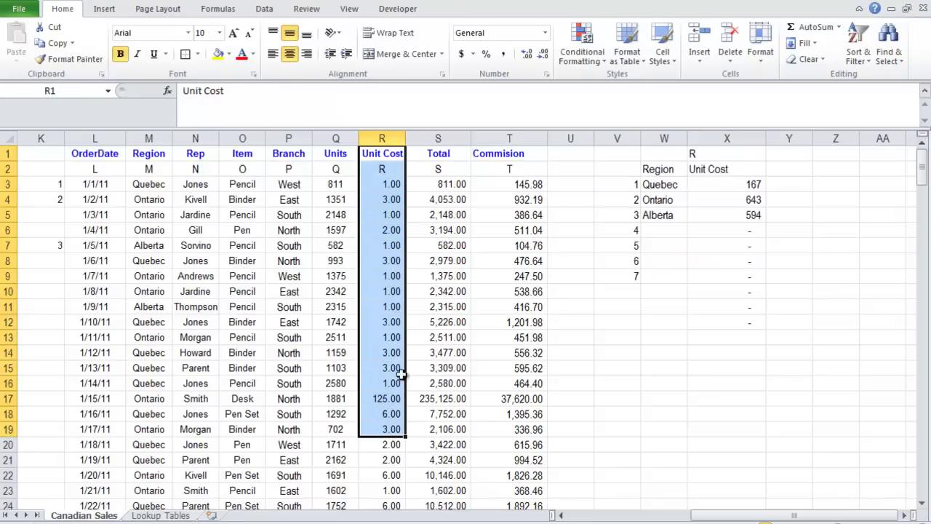
{"action": "left_click", "coordinate": [382, 168]}
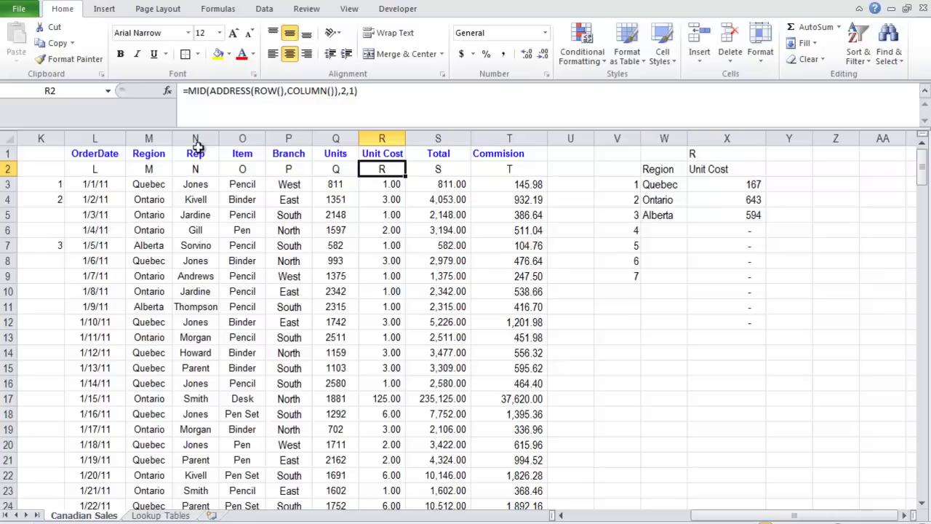
{"action": "left_click_drag", "start_coordinate": [94, 153], "coordinate": [570, 154]}
{"action": "left_click", "coordinate": [714, 158]}
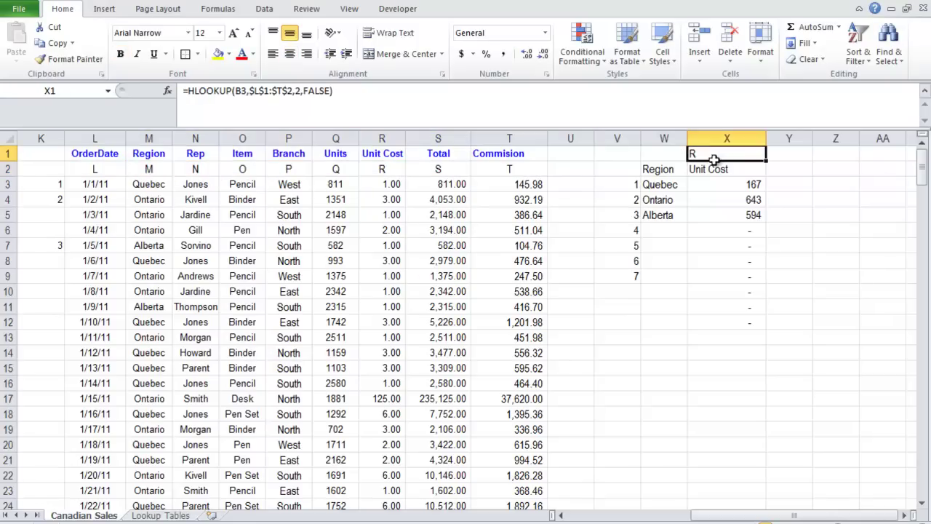
{"action": "left_click", "coordinate": [719, 188]}
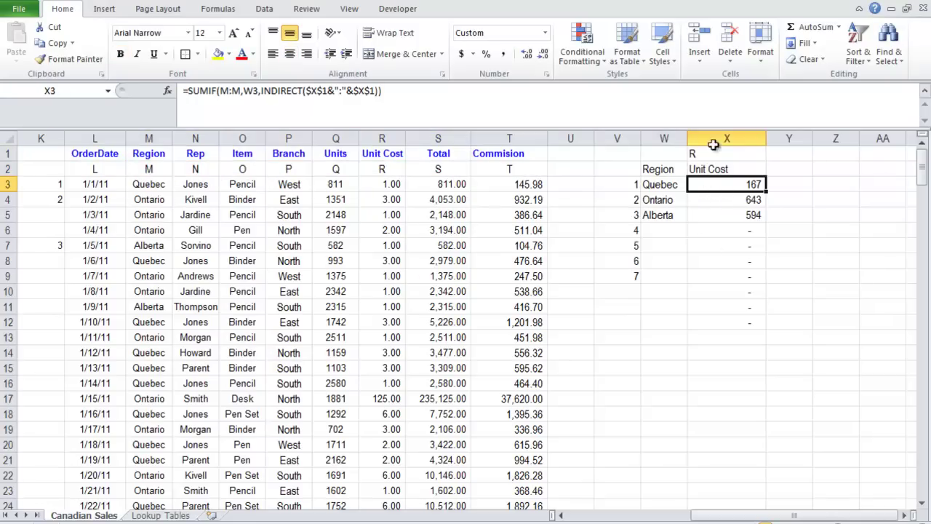
{"action": "left_click", "coordinate": [717, 154]}
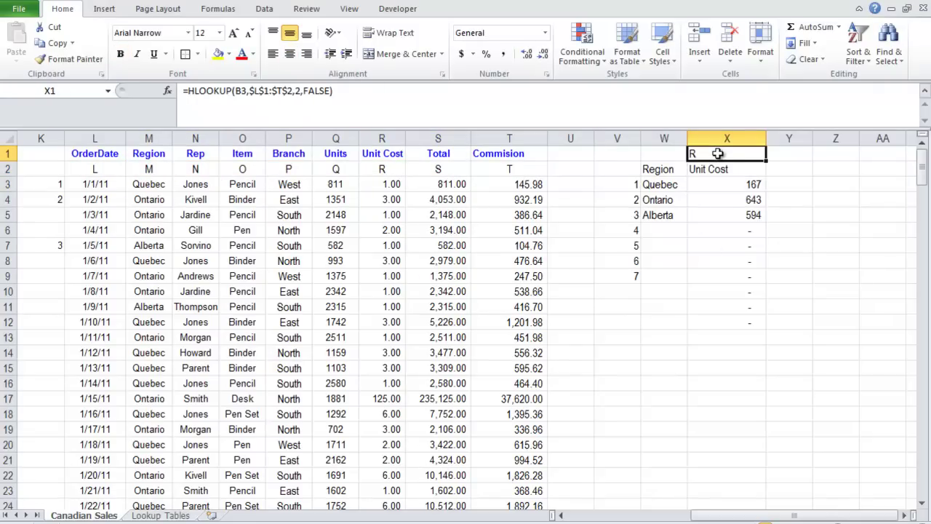
{"action": "left_click", "coordinate": [716, 184]}
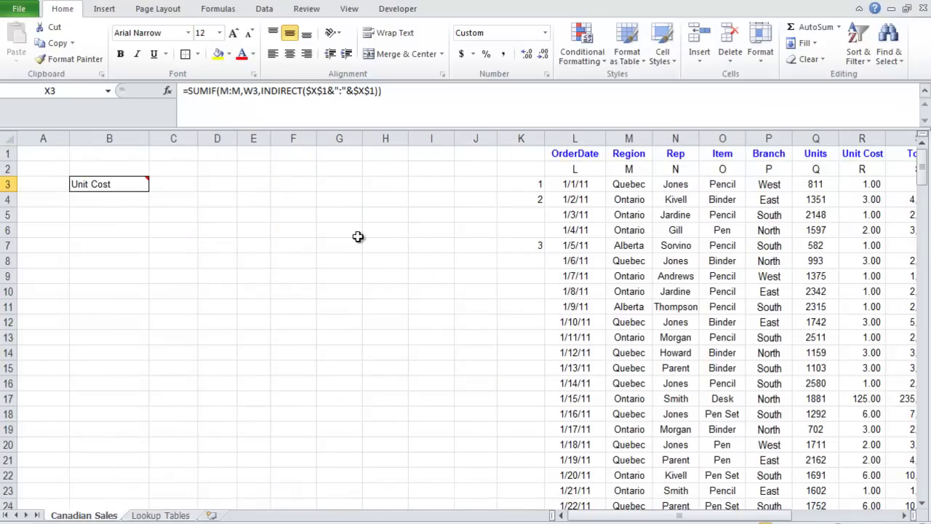
Insert a 2-D clustered column chart from W3:X5 and move it below the three region totals.
{"action": "scroll", "coordinate": [343, 273], "scroll_direction": "right", "scroll_amount": 20}
{"action": "scroll", "coordinate": [421, 258], "scroll_direction": "left", "scroll_amount": 20}
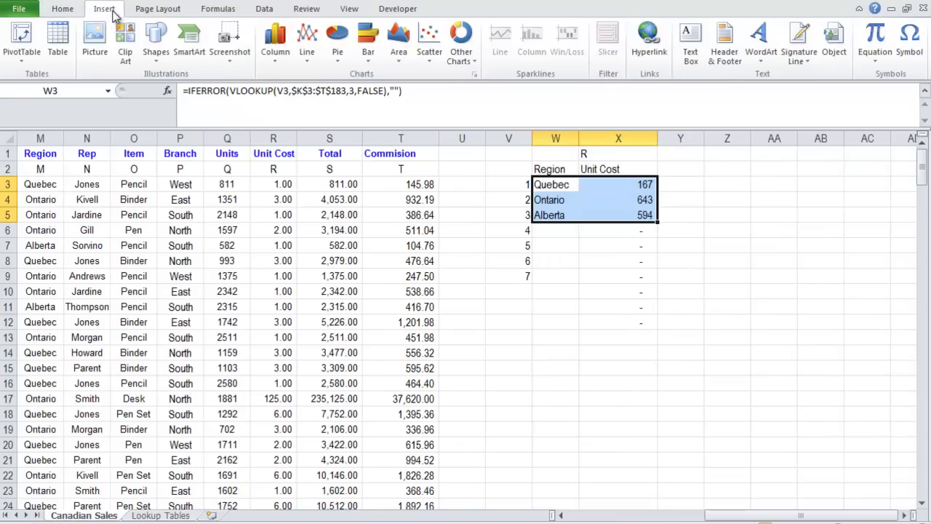
{"action": "left_click", "coordinate": [275, 48]}
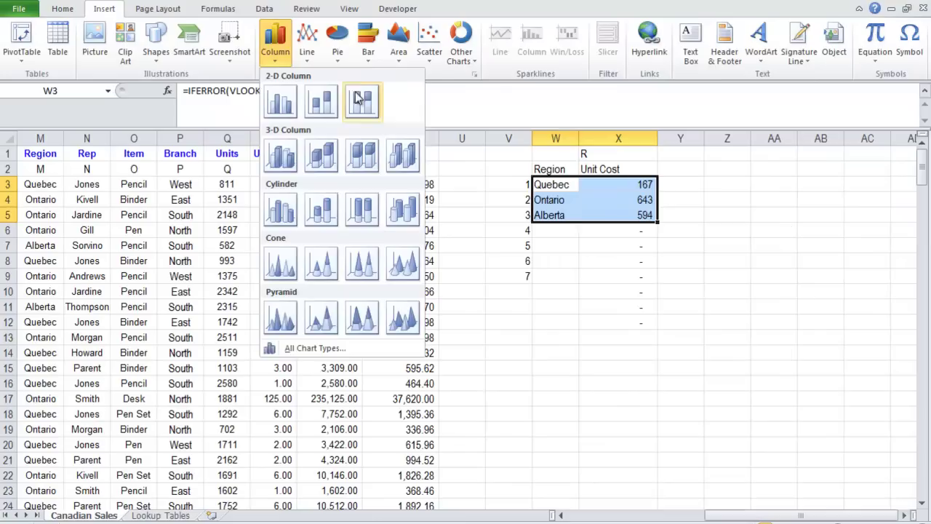
{"action": "left_click", "coordinate": [283, 104]}
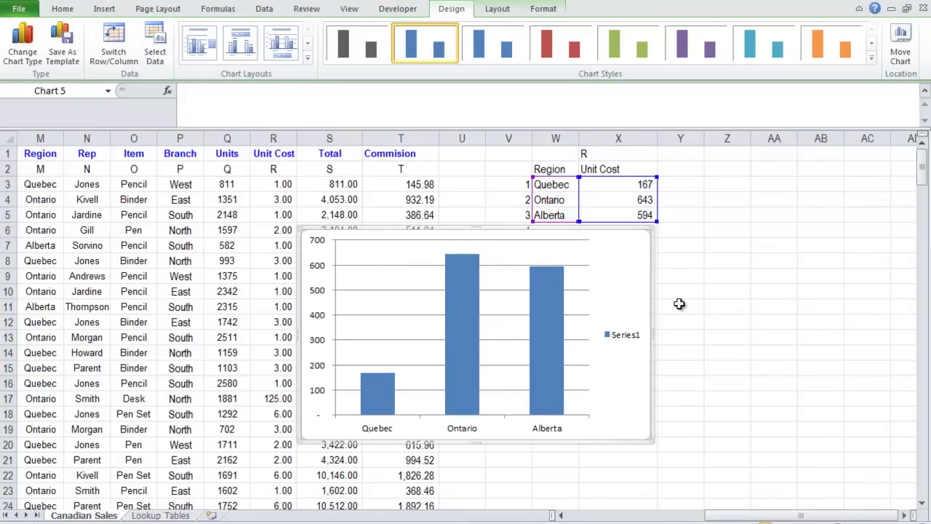
{"action": "left_click_drag", "start_coordinate": [616, 270], "coordinate": [749, 287]}
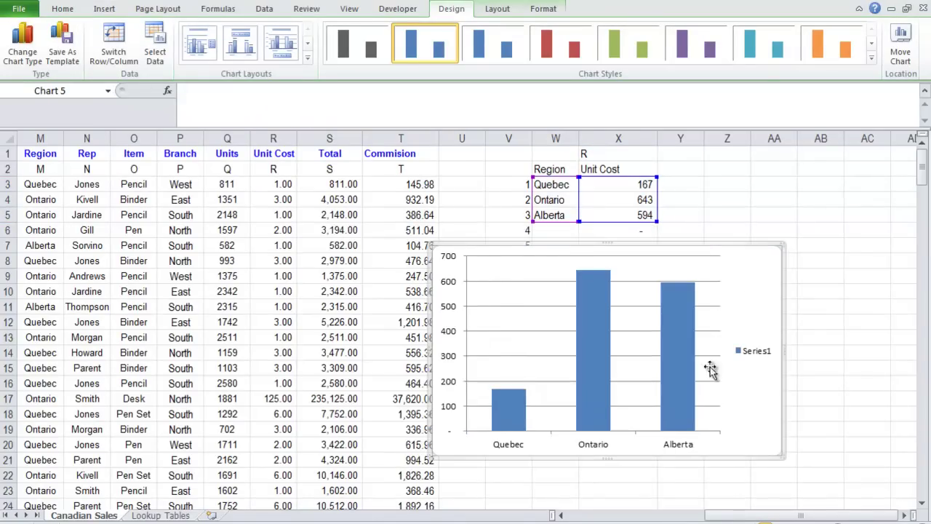
Format the chart's major gridlines as a solid line with 56% transparency.
{"action": "left_click", "coordinate": [640, 331]}
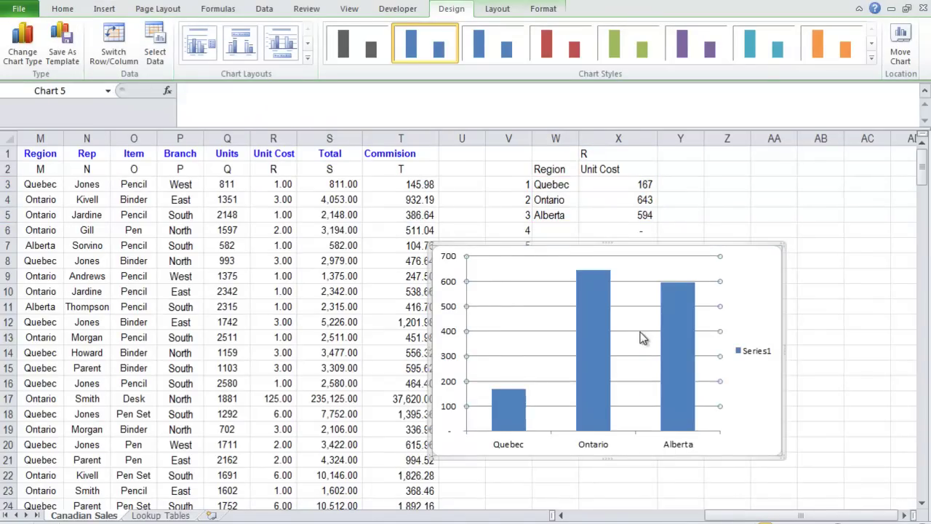
{"action": "right_click", "coordinate": [637, 328]}
{"action": "left_click", "coordinate": [678, 424]}
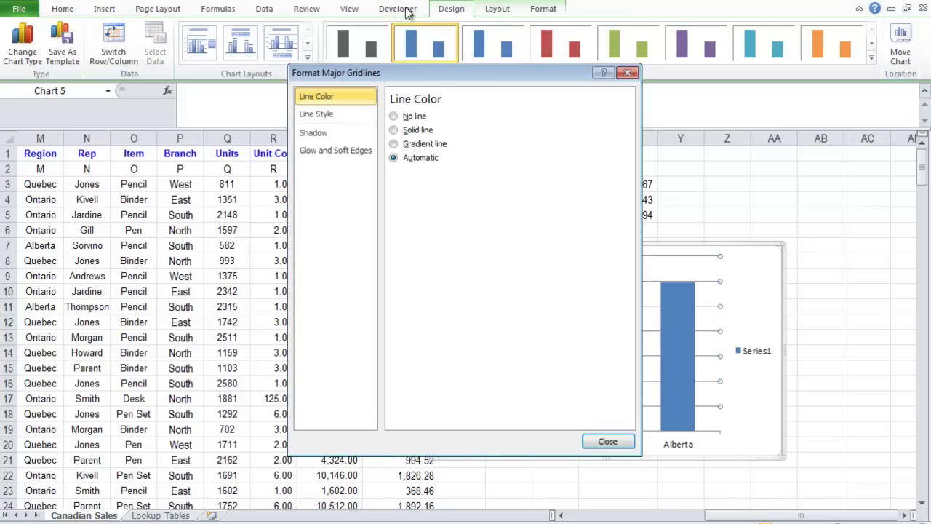
{"action": "left_click", "coordinate": [394, 131]}
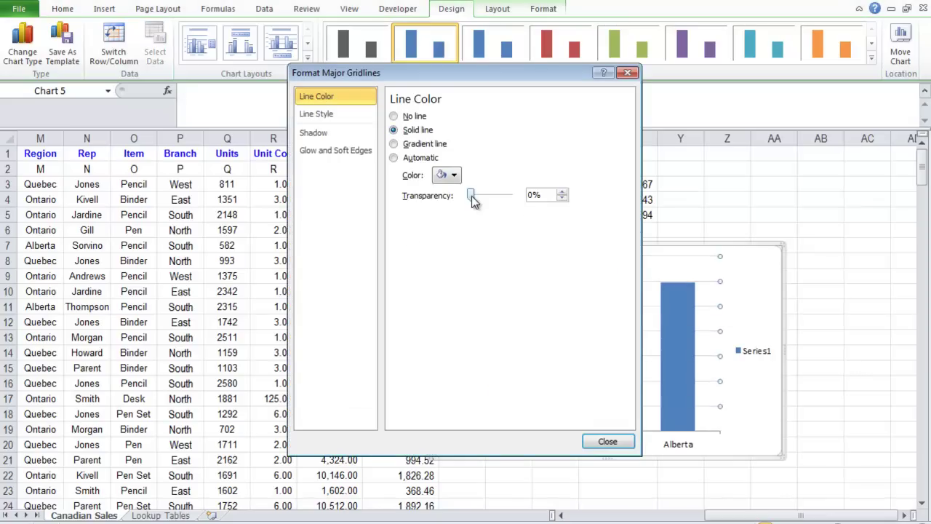
{"action": "left_click_drag", "start_coordinate": [471, 196], "coordinate": [496, 209]}
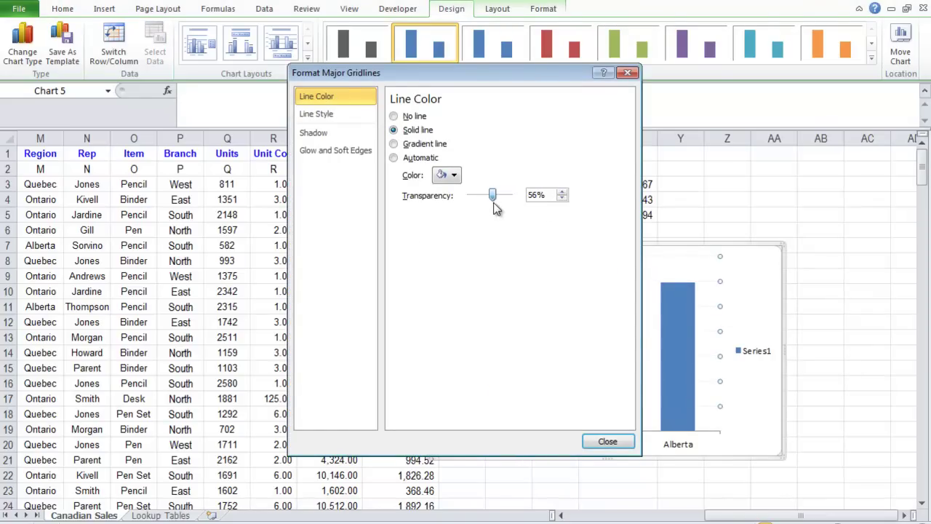
{"action": "left_click", "coordinate": [607, 442]}
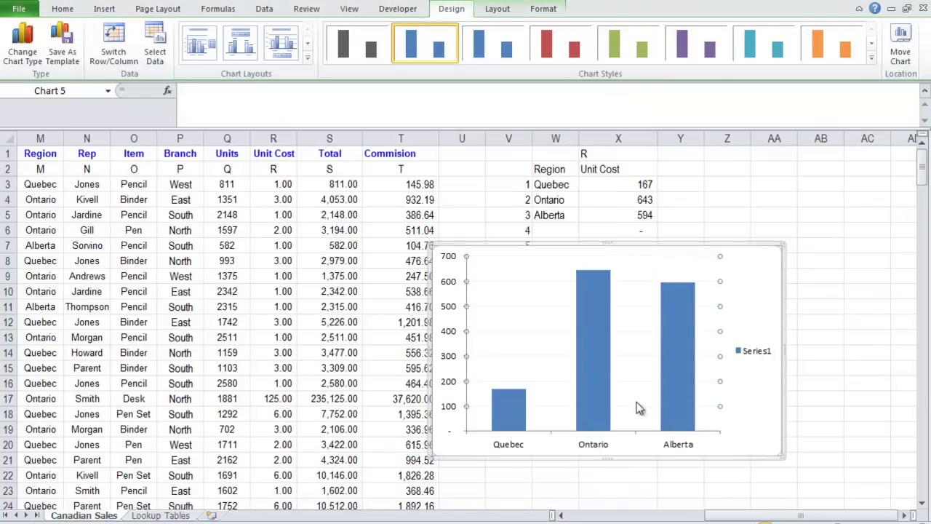
Try the orange chart style with a black background, and apply the teal gradient style with a white background instead.
{"action": "left_click", "coordinate": [599, 307]}
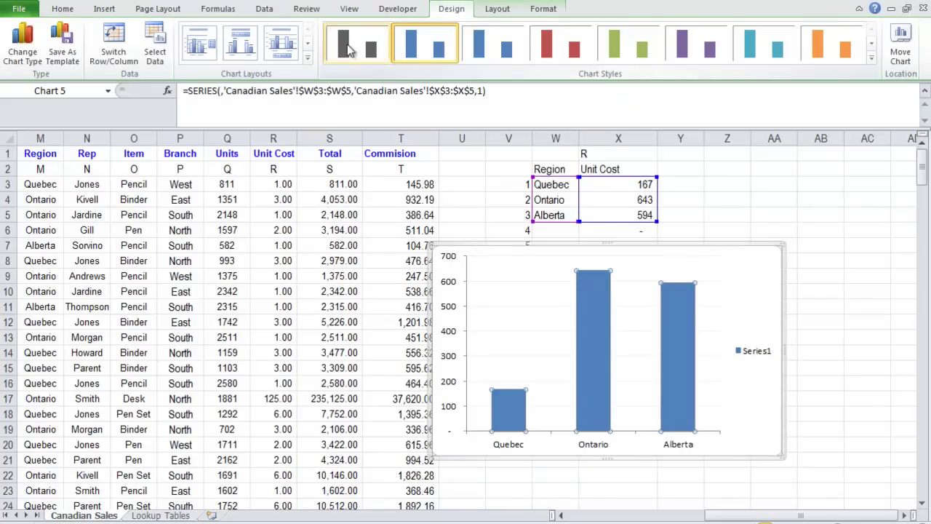
{"action": "left_click", "coordinate": [875, 44]}
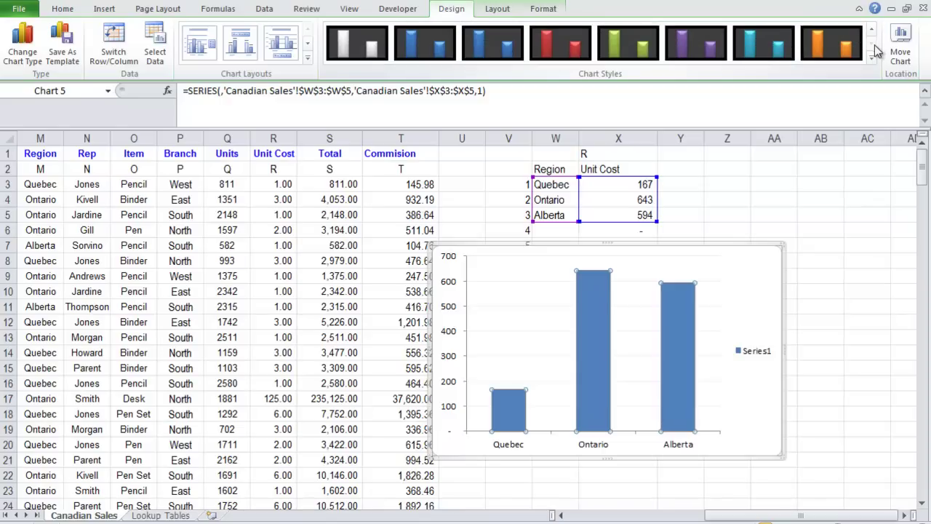
{"action": "left_click", "coordinate": [840, 44]}
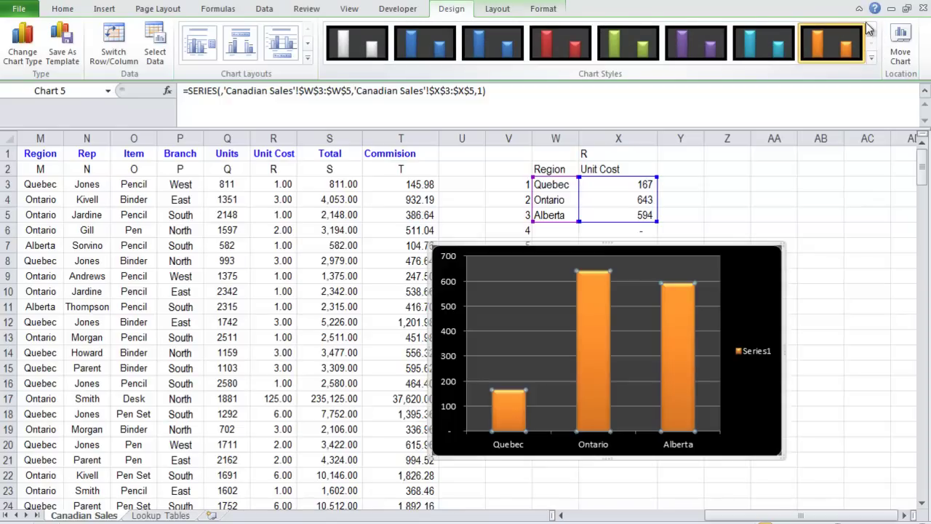
{"action": "left_click", "coordinate": [871, 29]}
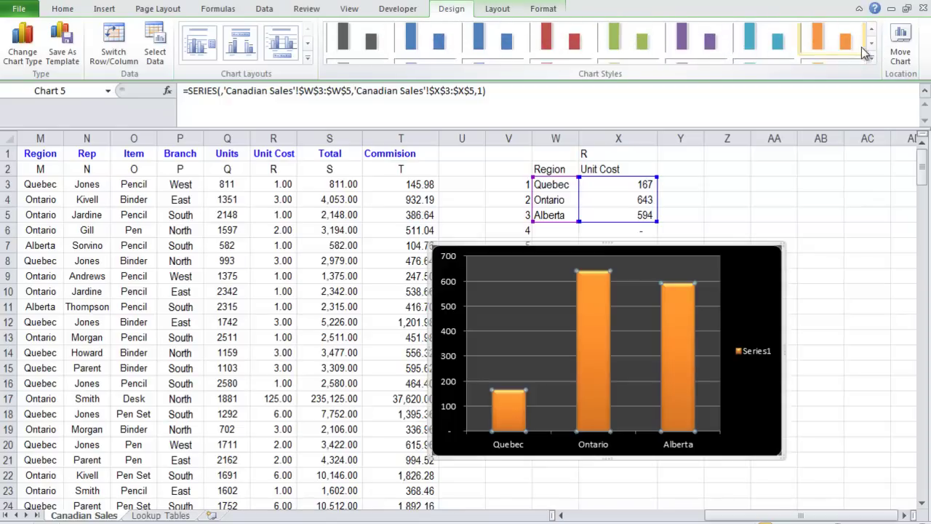
{"action": "left_click", "coordinate": [757, 59]}
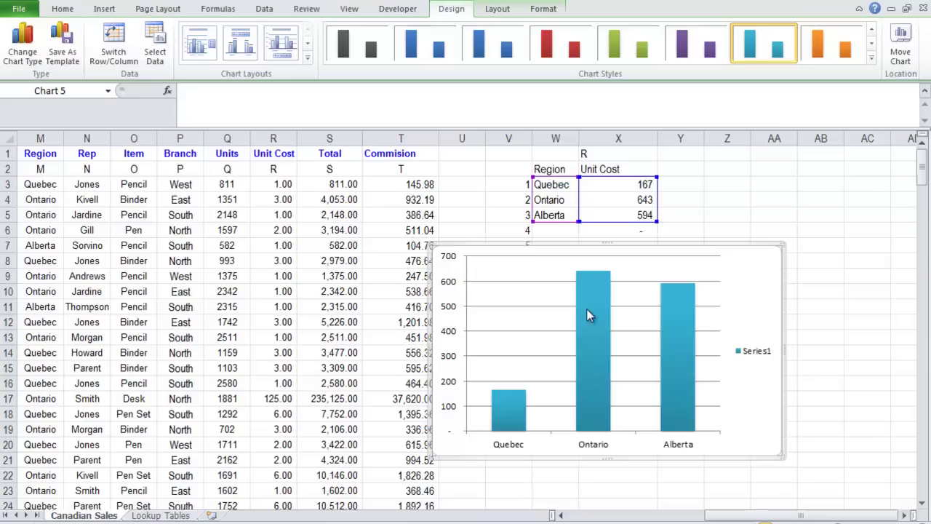
Give the chart's columns a drop shadow and move the chart below the drop-down cell B3, starting at column A.
{"action": "left_click", "coordinate": [639, 306]}
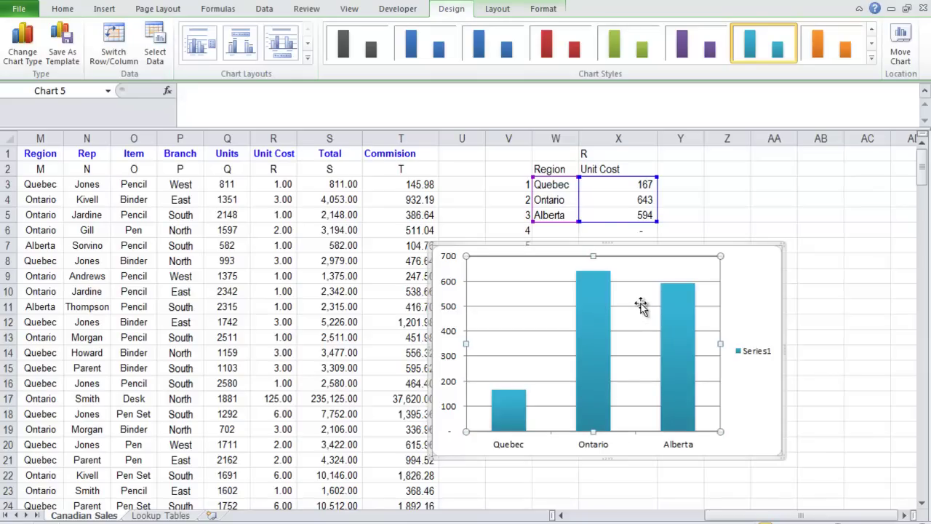
{"action": "right_click", "coordinate": [641, 305]}
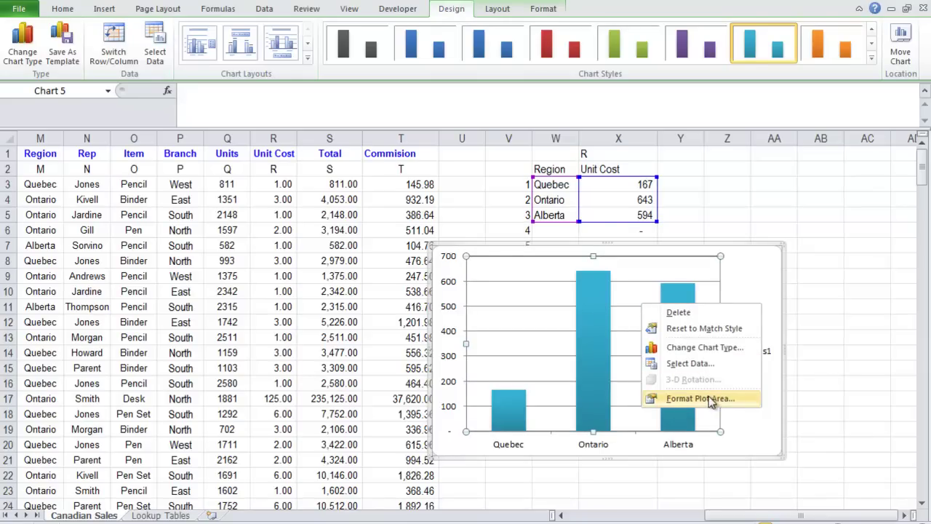
{"action": "left_click", "coordinate": [677, 420]}
{"action": "left_click", "coordinate": [543, 8]}
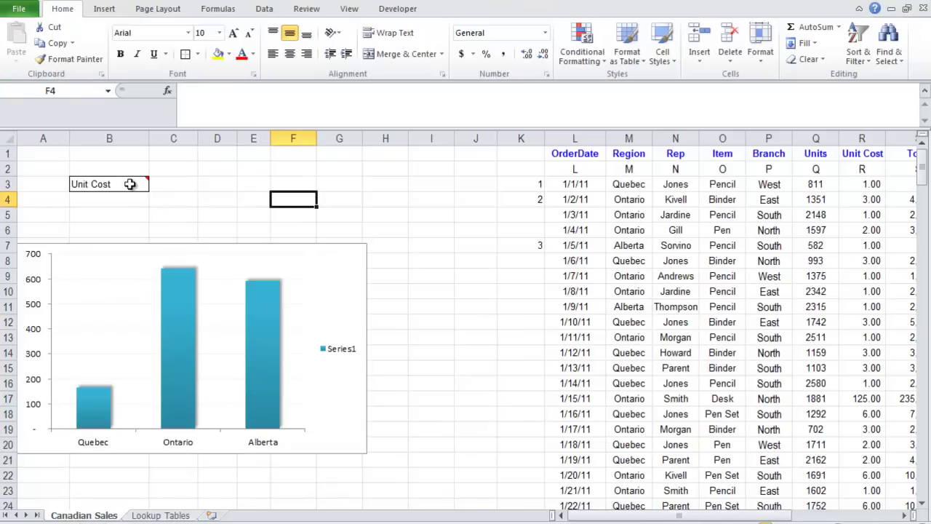
Test the chart by choosing Total, Commision and Units in turn from the drop-down in B3.
{"action": "left_click", "coordinate": [138, 184]}
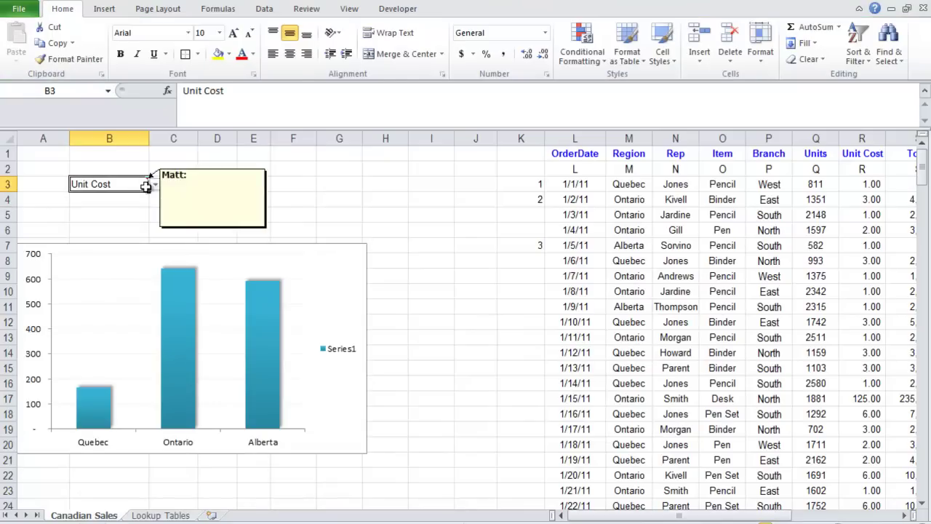
{"action": "left_click", "coordinate": [155, 184]}
{"action": "left_click", "coordinate": [133, 215]}
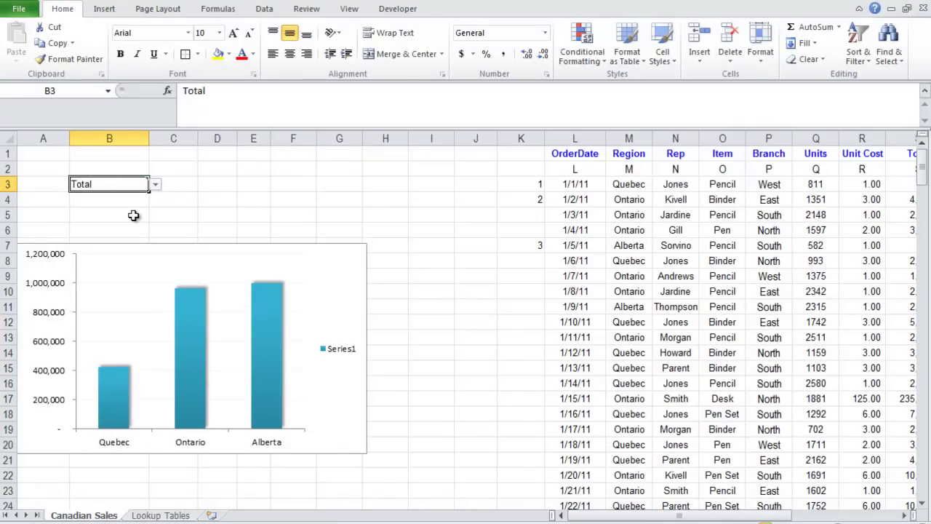
{"action": "left_click", "coordinate": [156, 184]}
{"action": "left_click", "coordinate": [139, 223]}
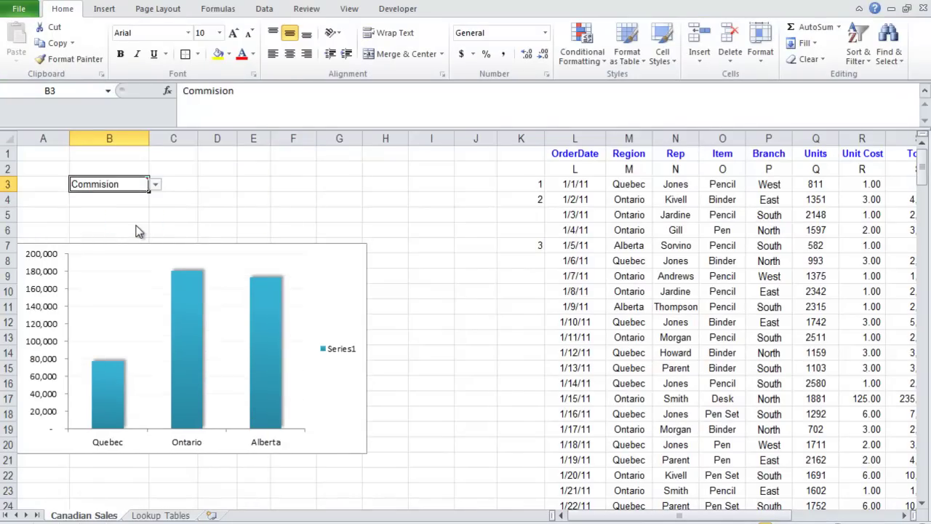
{"action": "left_click", "coordinate": [156, 180]}
{"action": "left_click", "coordinate": [144, 186]}
{"action": "left_click", "coordinate": [154, 184]}
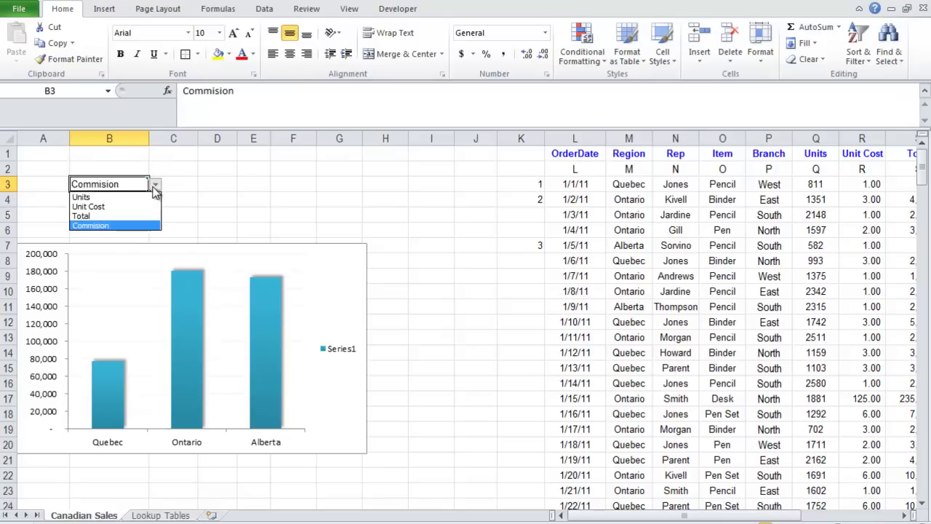
{"action": "left_click", "coordinate": [131, 197]}
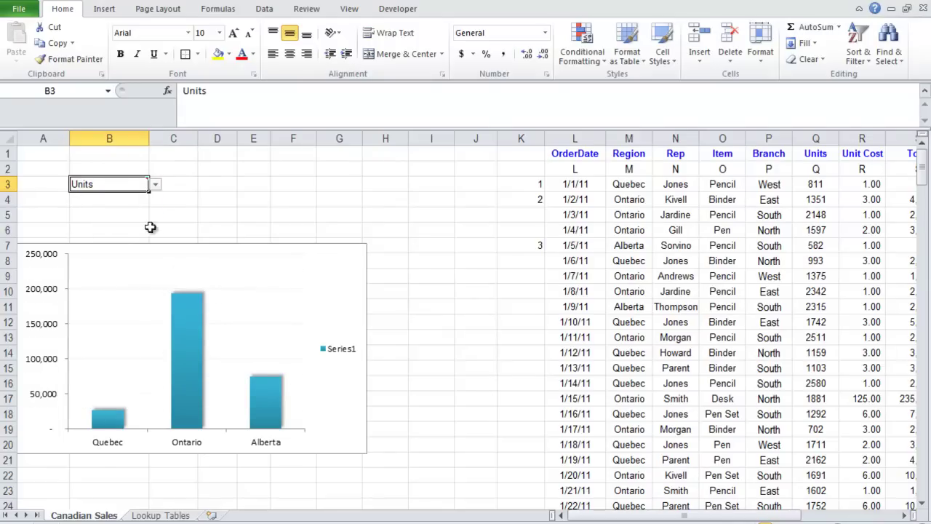
Move the chart away from column B to span columns D to K, and check its chart area fill options.
{"action": "left_click_drag", "start_coordinate": [301, 256], "coordinate": [466, 255]}
{"action": "right_click", "coordinate": [465, 255]}
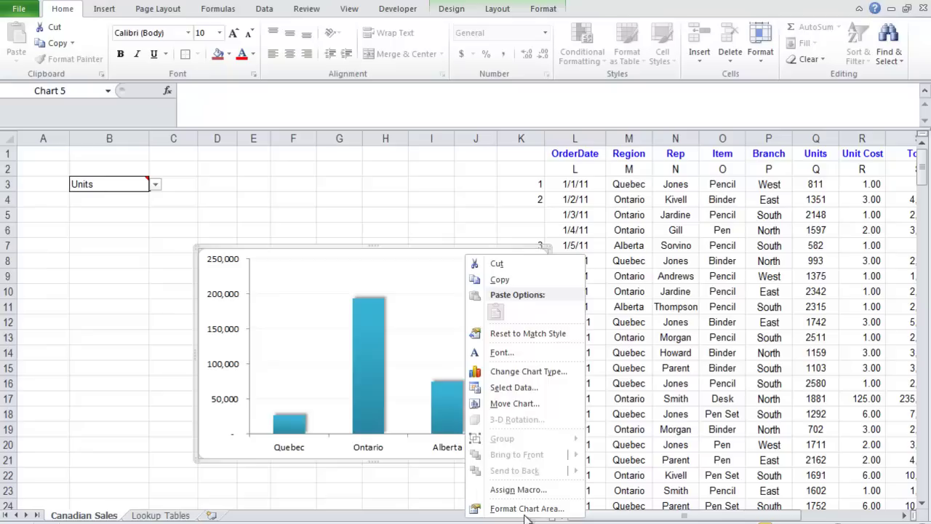
{"action": "left_click", "coordinate": [516, 509]}
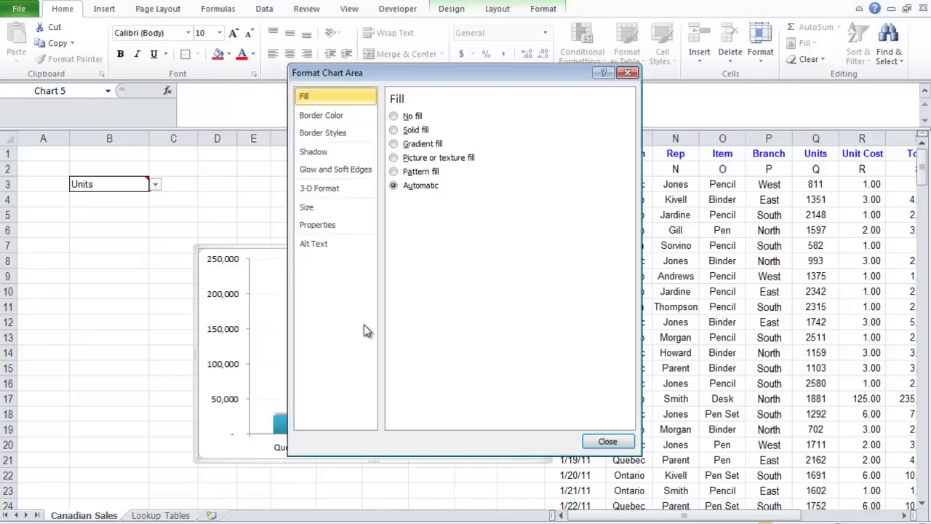
{"action": "left_click", "coordinate": [607, 442]}
Link the chart's series name to cell B3 and stretch the chart's top edge up to row 3.
{"action": "right_click", "coordinate": [488, 269]}
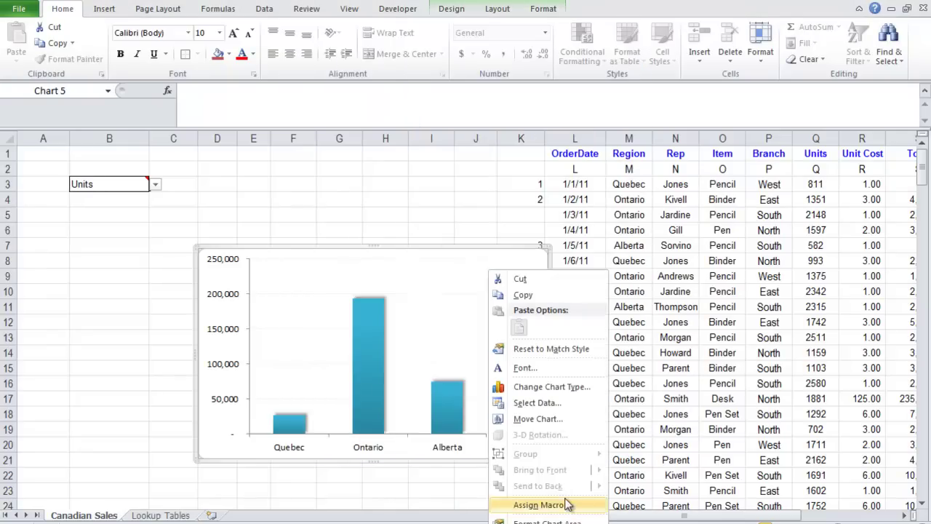
{"action": "left_click", "coordinate": [539, 402]}
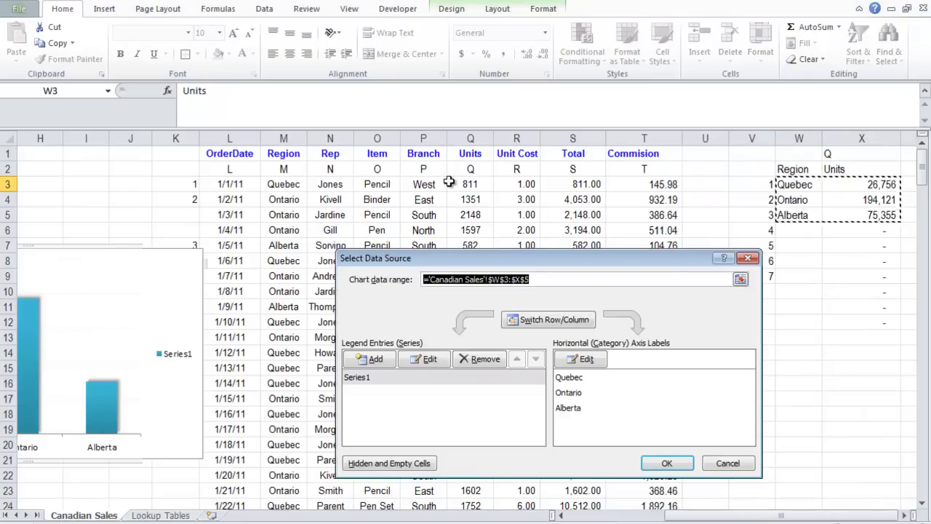
{"action": "left_click", "coordinate": [428, 359]}
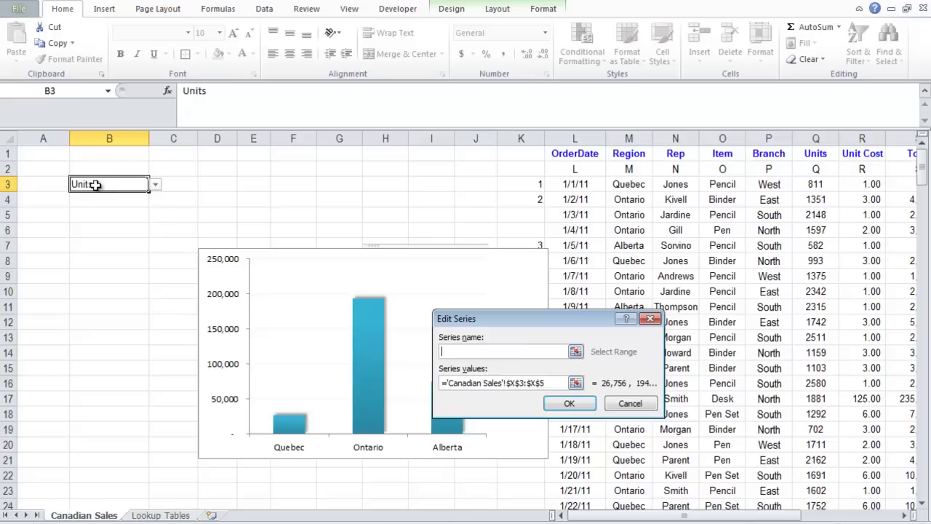
{"action": "left_click", "coordinate": [95, 184]}
{"action": "left_click", "coordinate": [581, 406]}
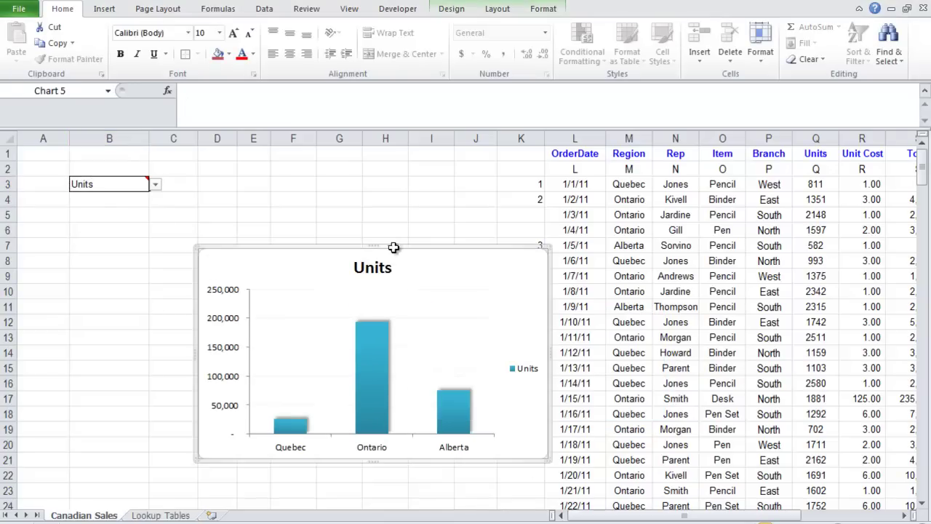
{"action": "left_click_drag", "start_coordinate": [379, 207], "coordinate": [379, 187]}
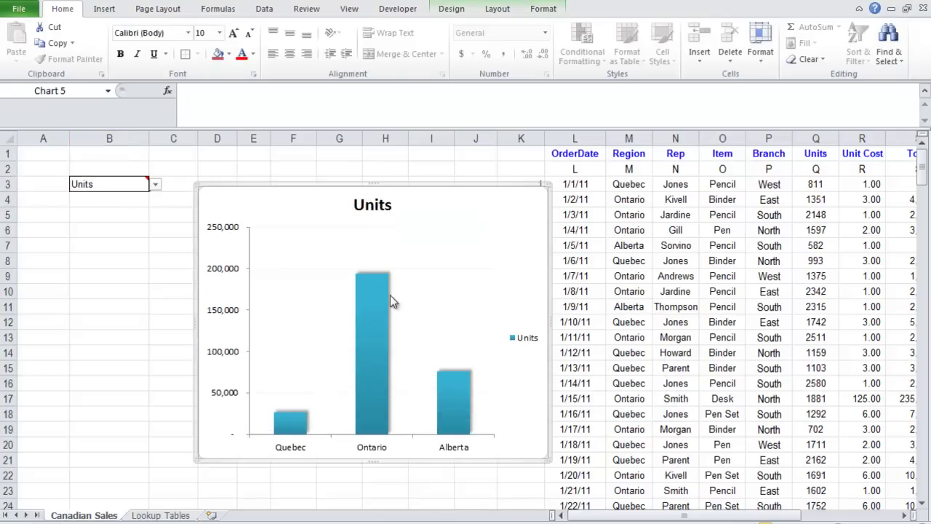
Test the linked chart title by choosing Total and Commision in turn from the drop-down in B3.
{"action": "left_click", "coordinate": [157, 183]}
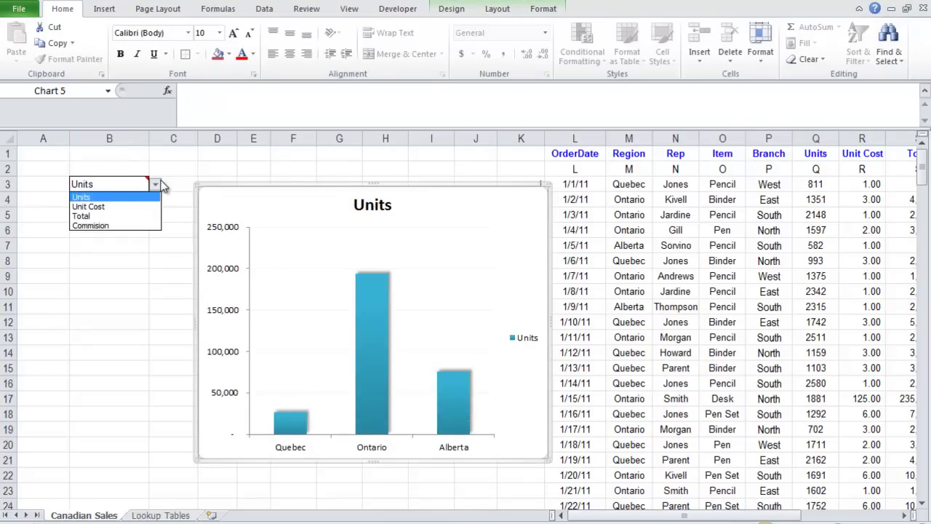
{"action": "left_click", "coordinate": [129, 214]}
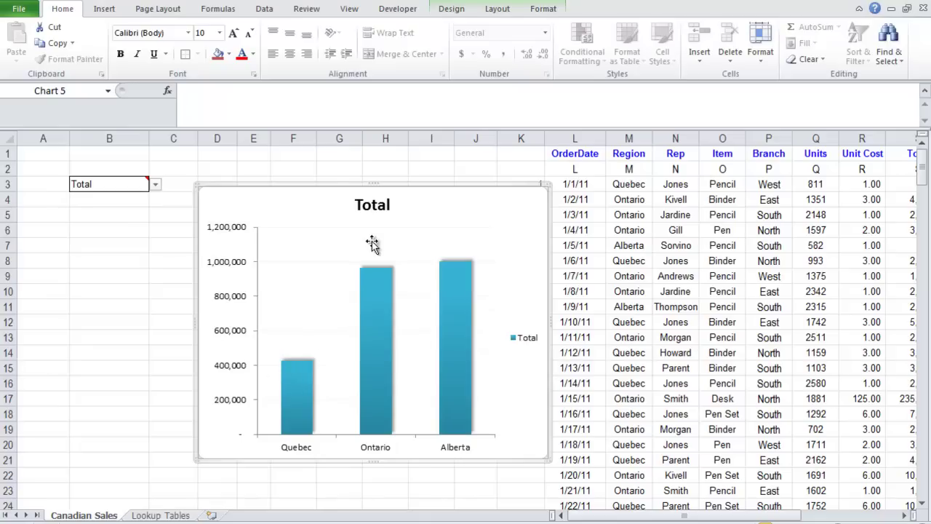
{"action": "left_click", "coordinate": [157, 184]}
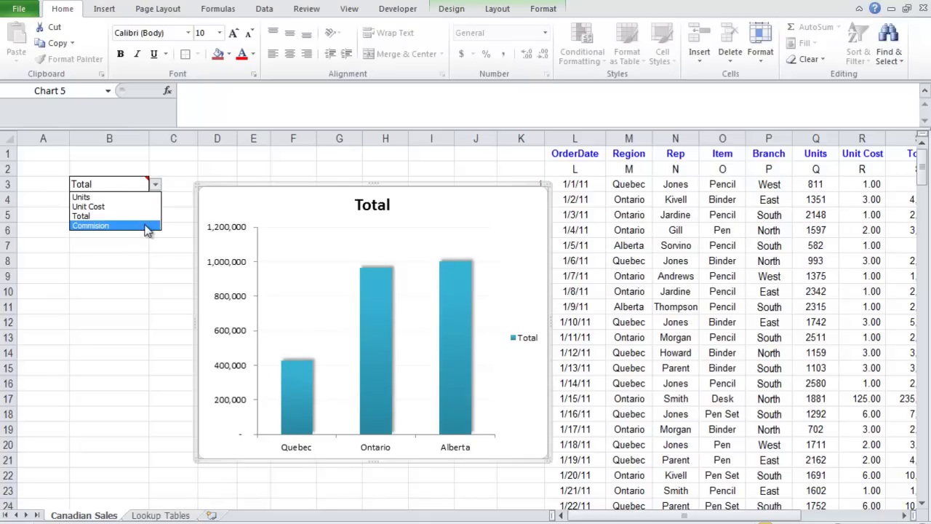
{"action": "left_click", "coordinate": [146, 227]}
Rename the column header in S1 as Total Revenue.
{"action": "left_click", "coordinate": [675, 245]}
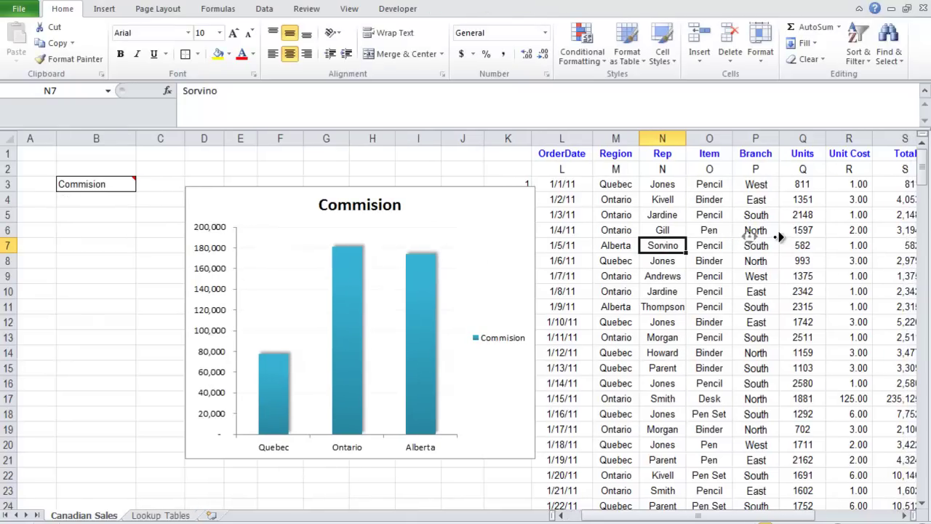
{"action": "scroll", "coordinate": [778, 238], "scroll_direction": "right", "scroll_amount": 3}
{"action": "left_click", "coordinate": [786, 153]}
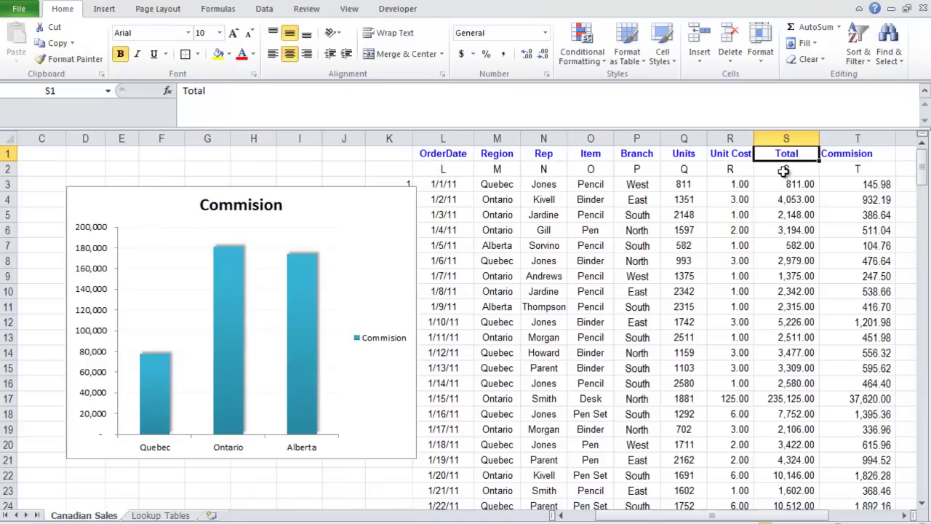
{"action": "key", "text": "F2"}
{"action": "key", "text": "BackSpace"}
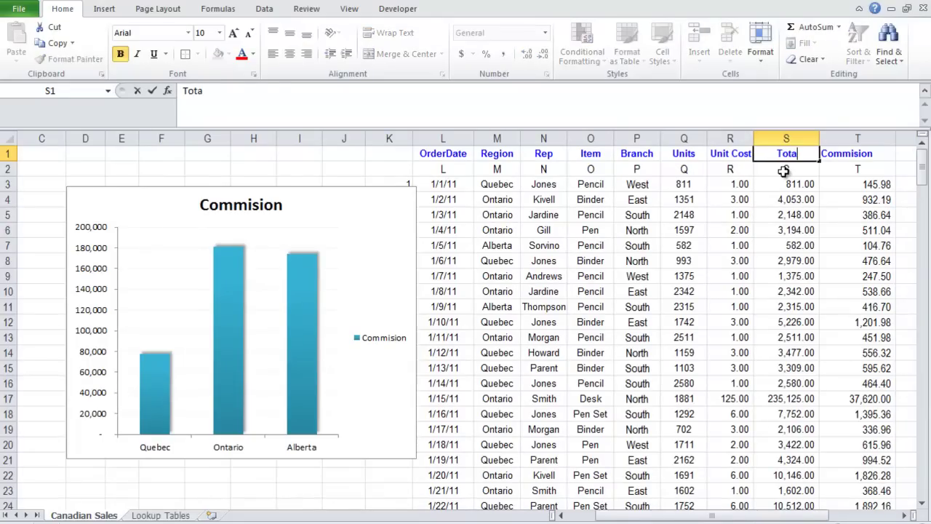
{"action": "type", "text": "l Revenue"}
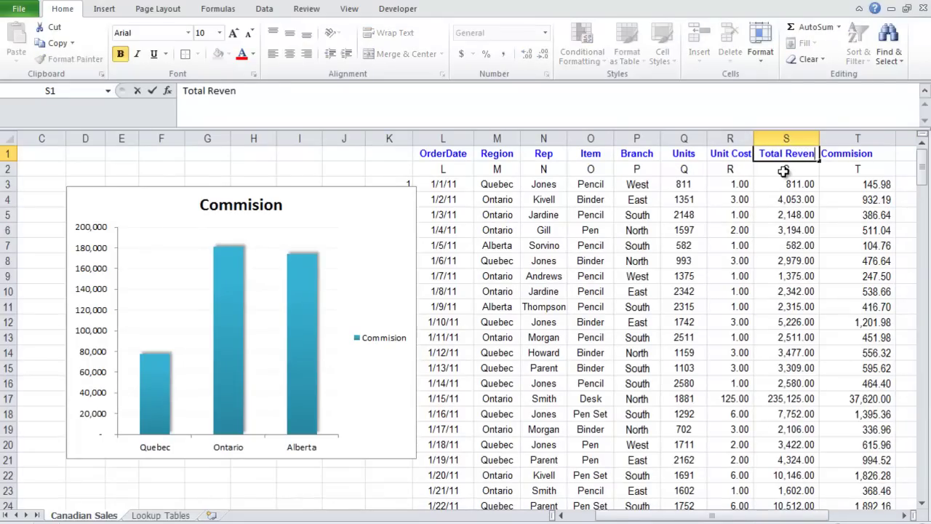
{"action": "key", "text": "Return"}
Choose the renamed Total Revenue option from the drop-down in B3.
{"action": "scroll", "coordinate": [575, 336], "scroll_direction": "left", "scroll_amount": 2}
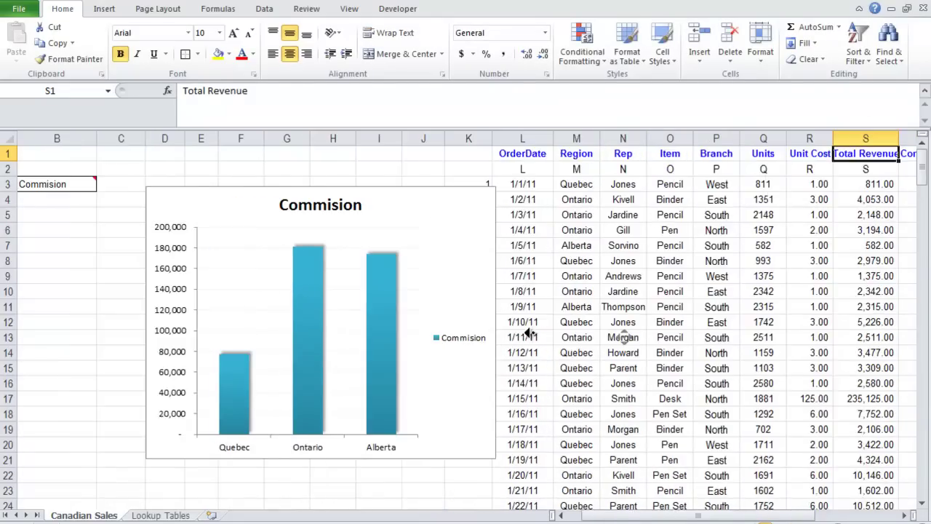
{"action": "left_click", "coordinate": [140, 197]}
{"action": "left_click", "coordinate": [125, 184]}
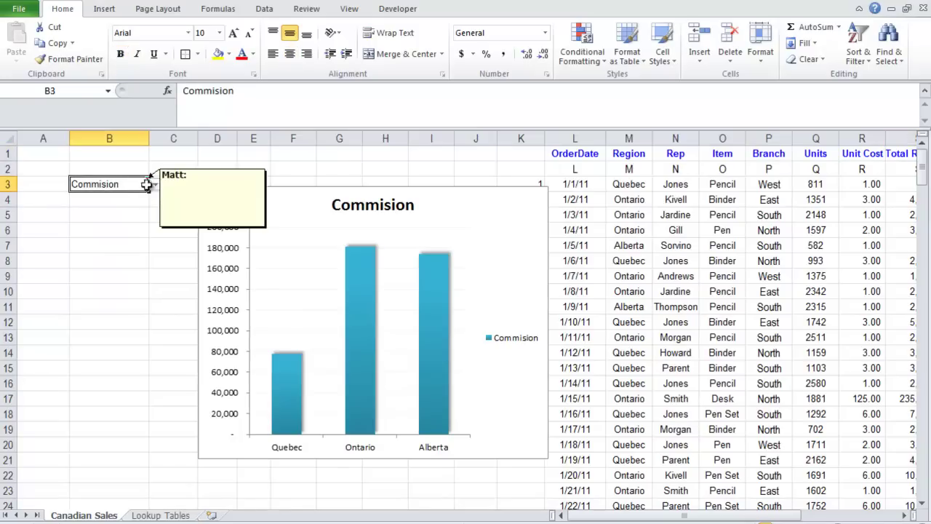
{"action": "left_click", "coordinate": [156, 185]}
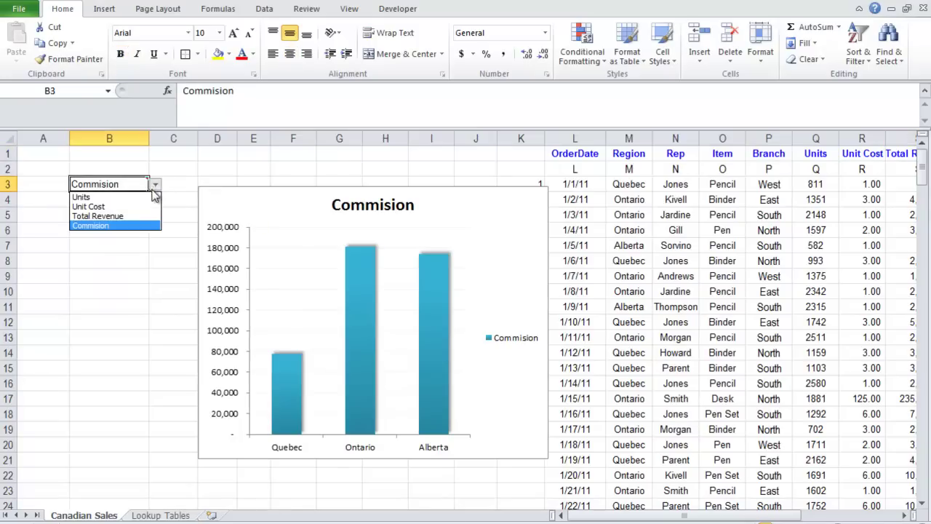
{"action": "left_click", "coordinate": [116, 221]}
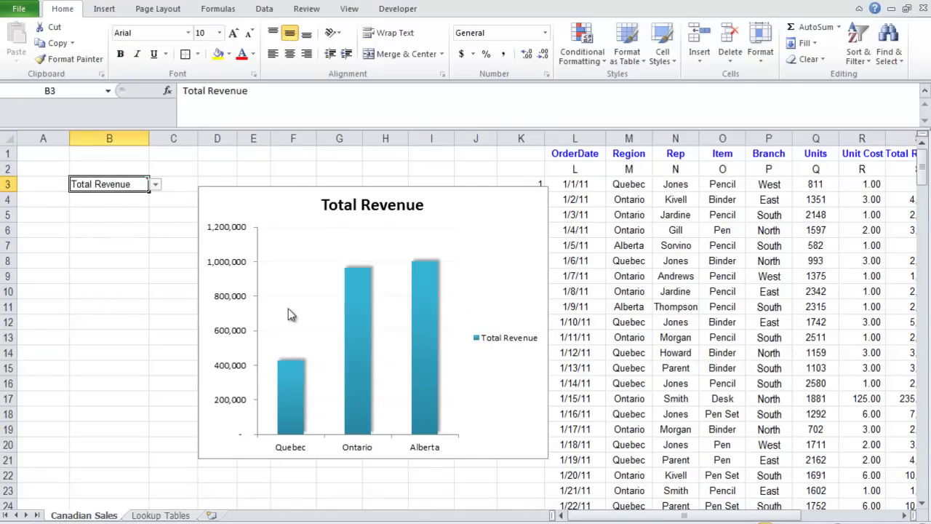
Move the chart beneath B3, spanning columns A to H, and choose Unit Cost from the drop-down.
{"action": "left_click", "coordinate": [368, 205]}
{"action": "left_click", "coordinate": [499, 216]}
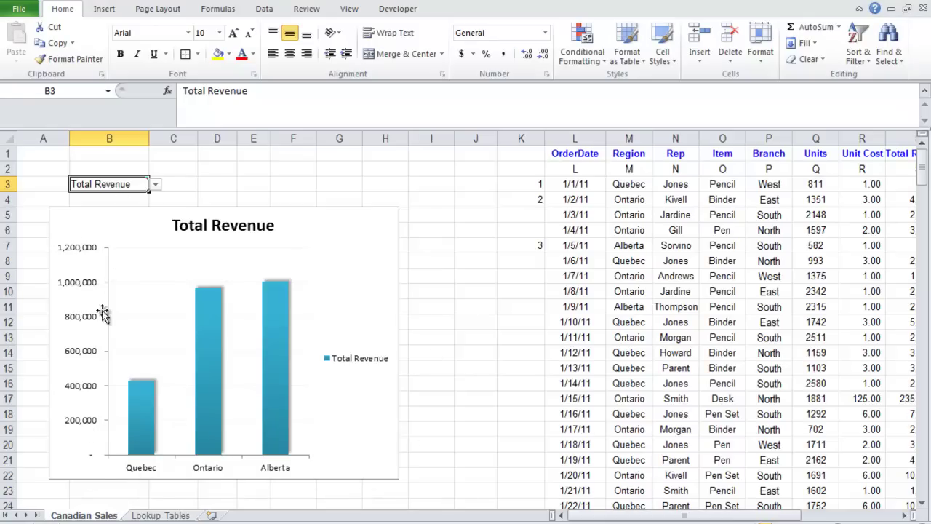
{"action": "left_click", "coordinate": [155, 185]}
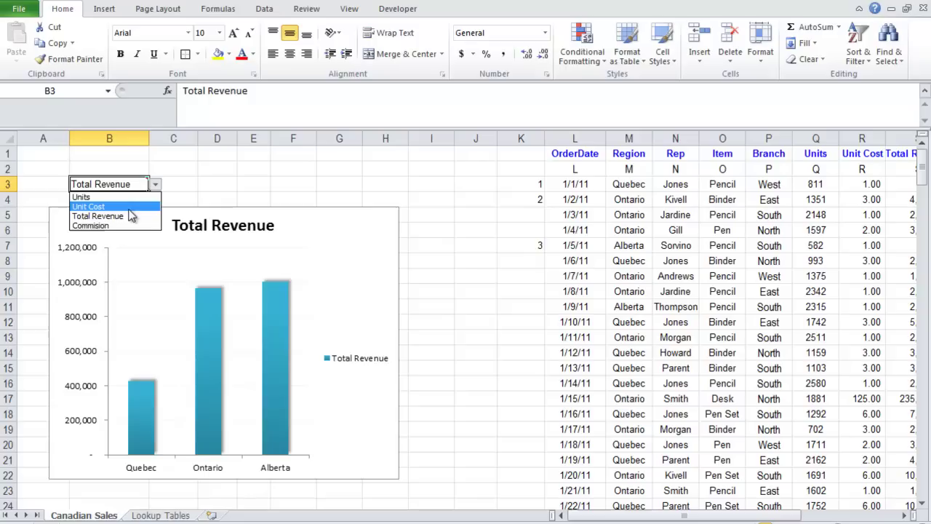
{"action": "left_click", "coordinate": [130, 207]}
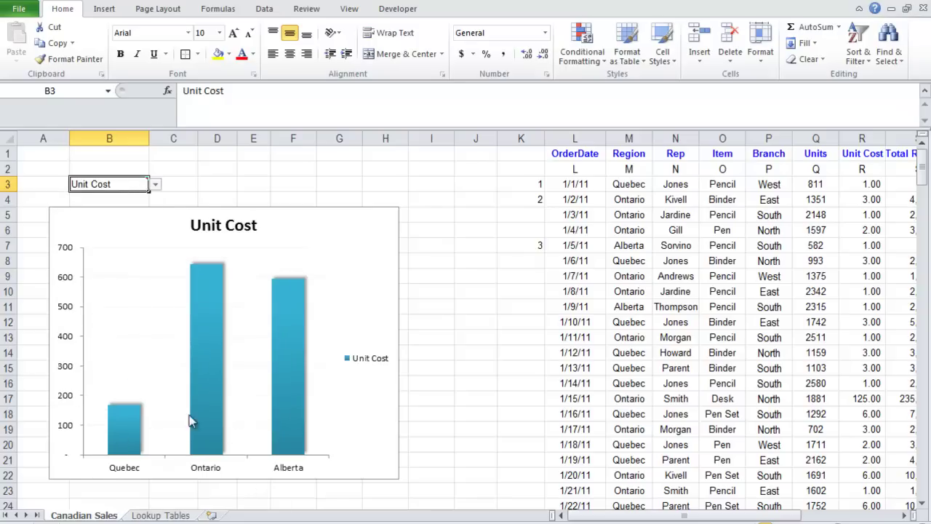
{"action": "left_click", "coordinate": [435, 371]}
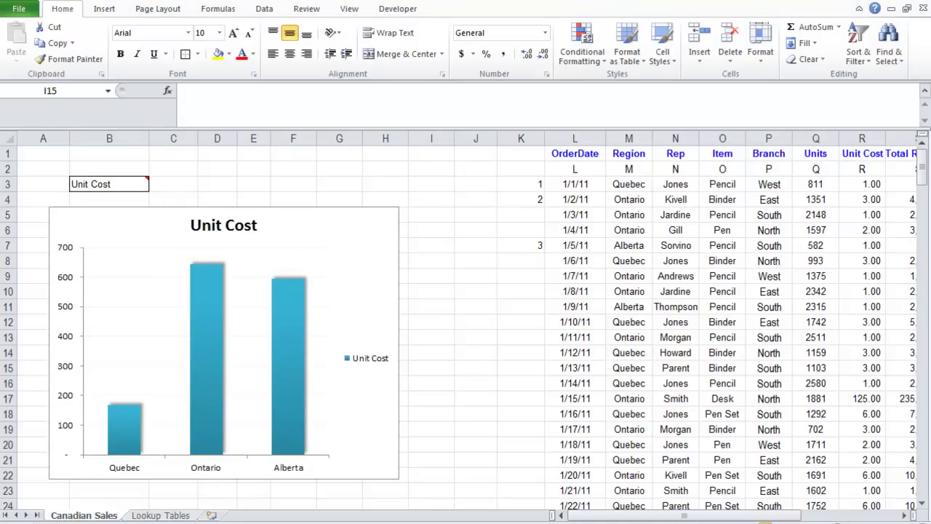